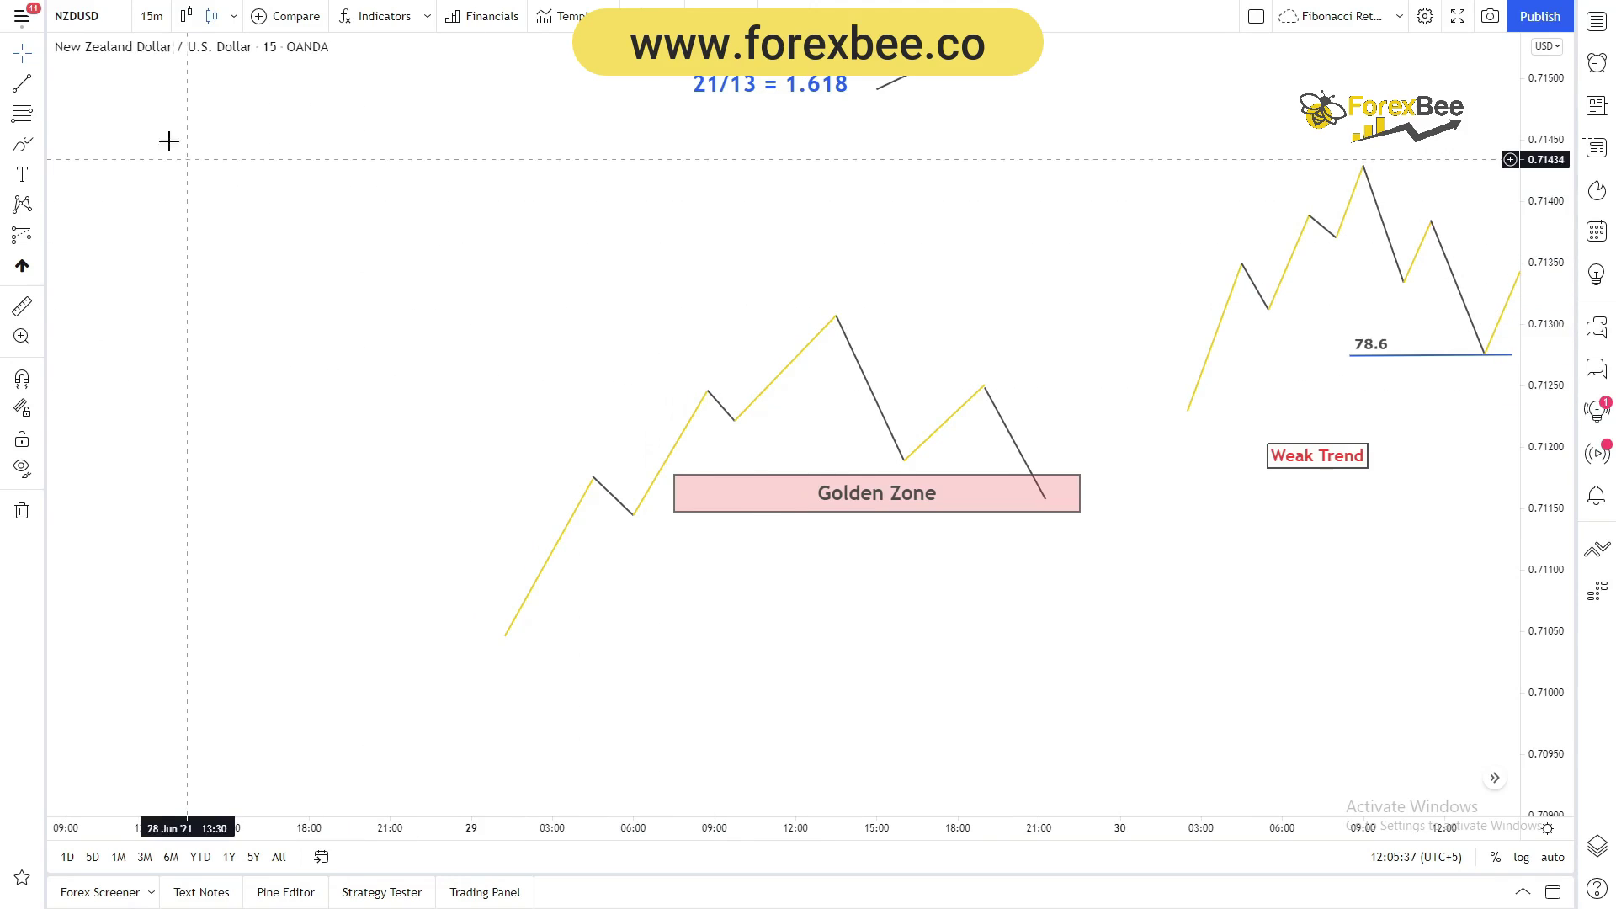
Draw a Fib Retracement from the 0.71046 low to the 0.71309 peak, with 0.5–0.618 over the Golden Zone
{"action": "left_click", "coordinate": [39, 118]}
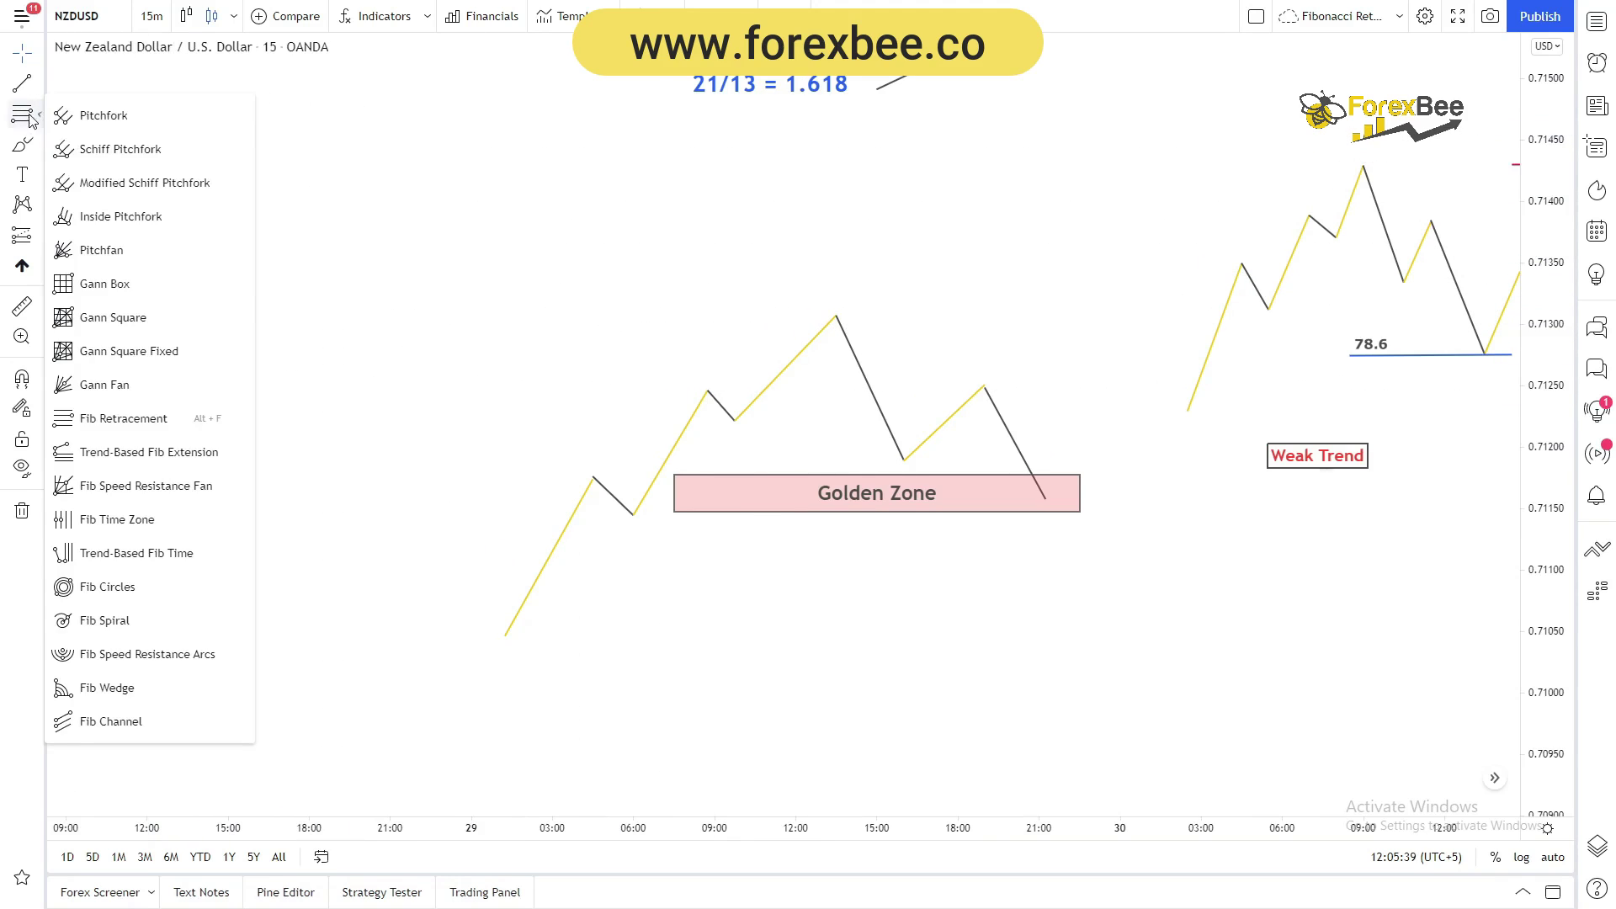
{"action": "left_click", "coordinate": [124, 419]}
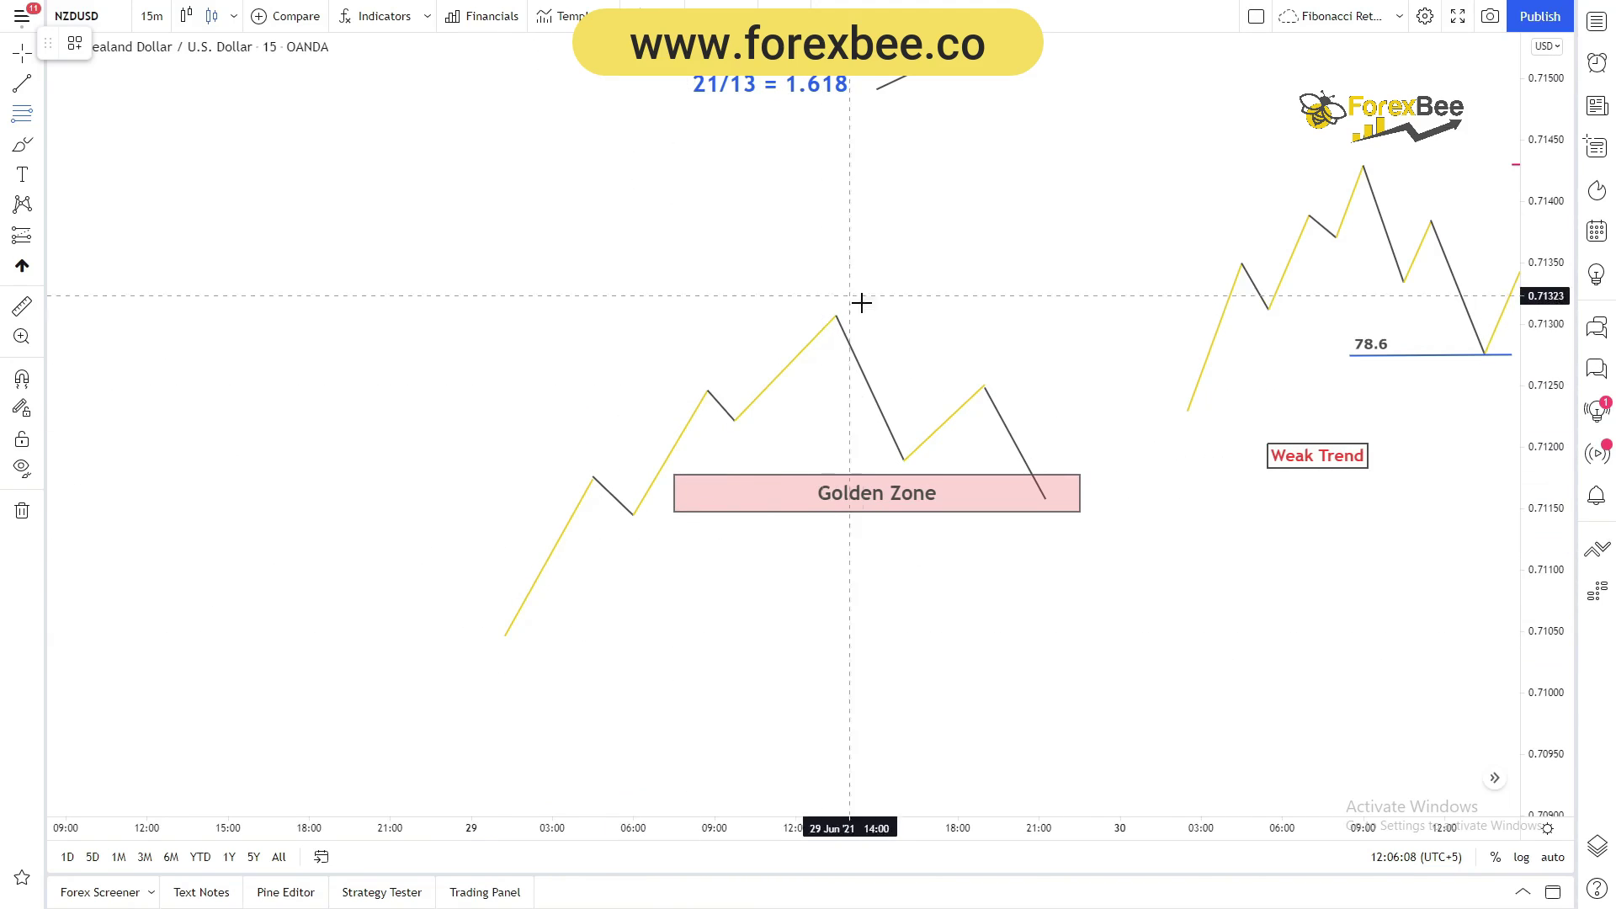
{"action": "left_click", "coordinate": [505, 636]}
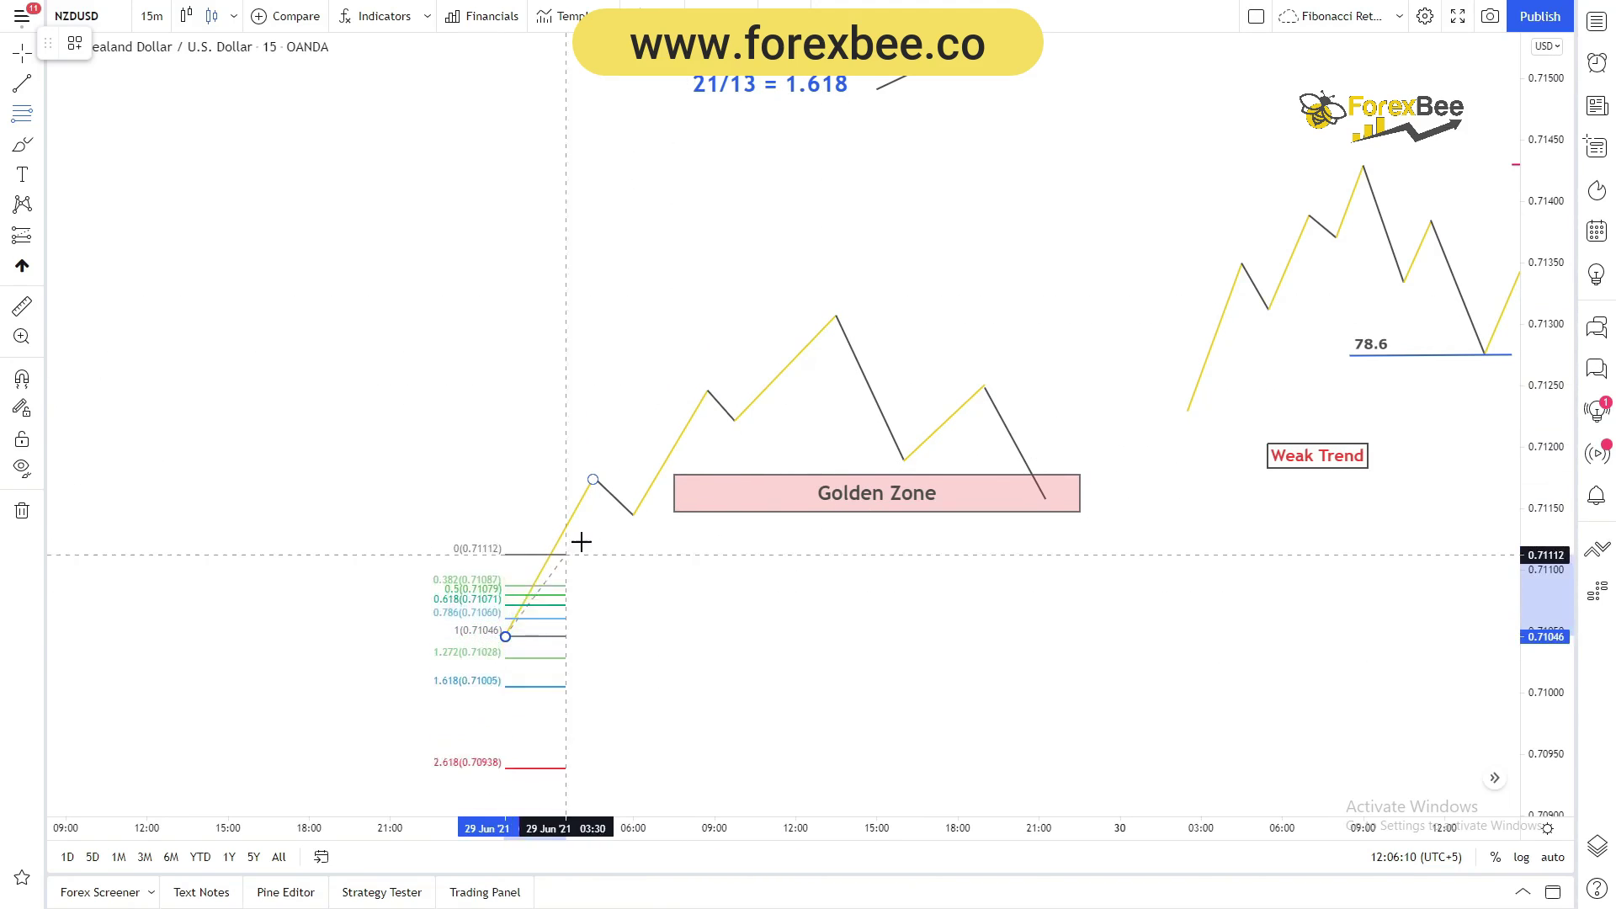
{"action": "left_click", "coordinate": [843, 320]}
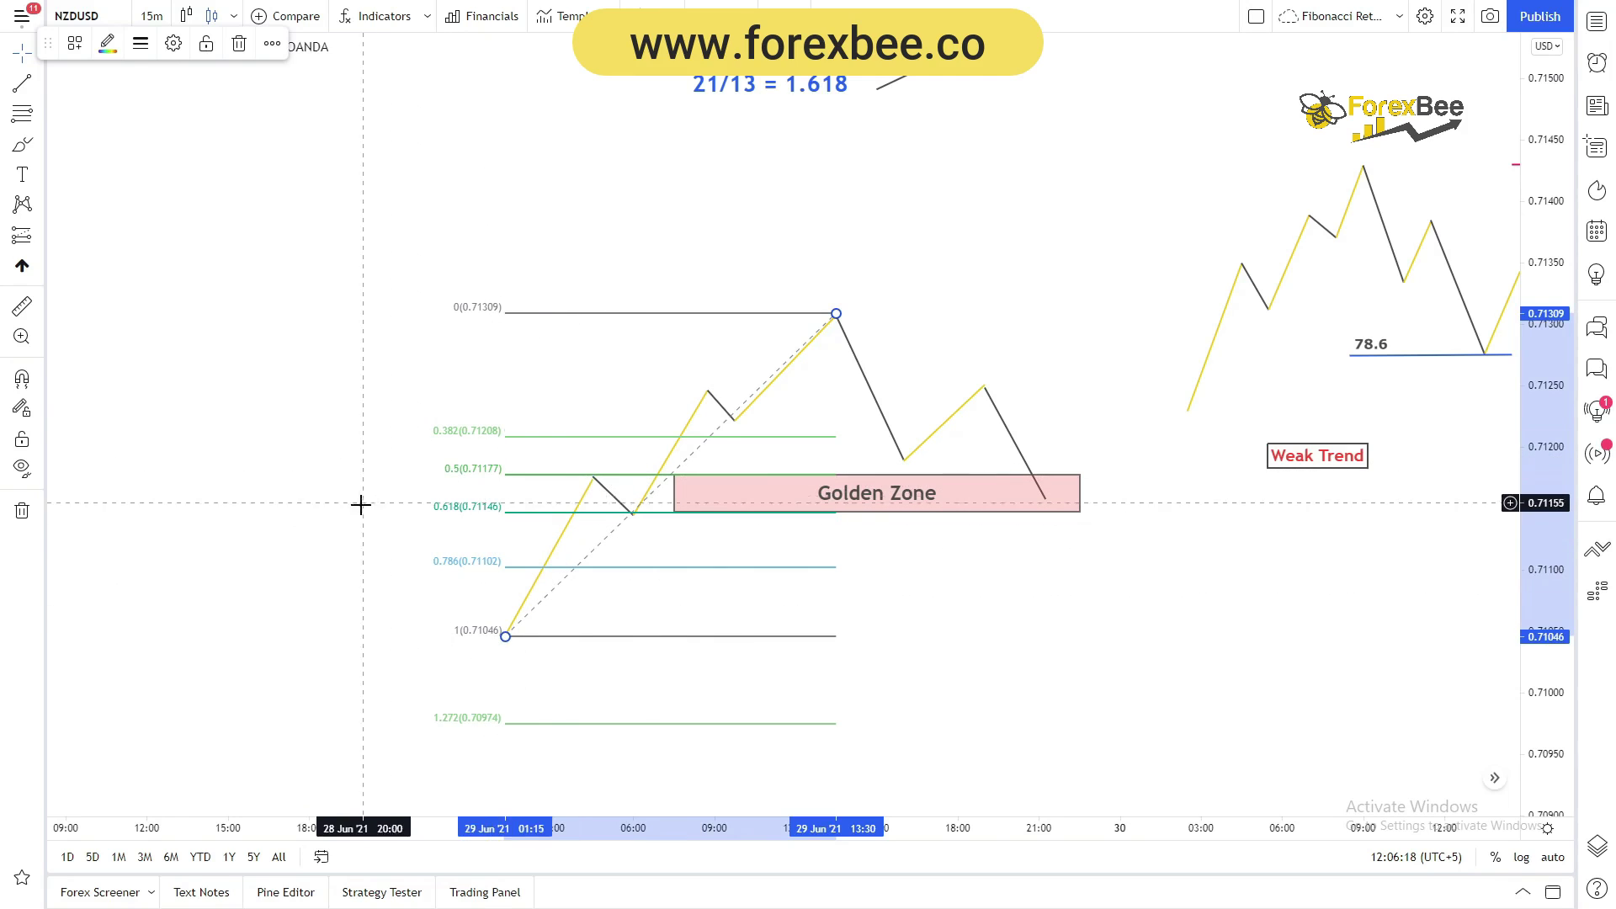
Pan the chart to show the Weak Trend and Strong Trend examples next to the retracement
{"action": "left_click_drag", "start_coordinate": [361, 502], "coordinate": [336, 306]}
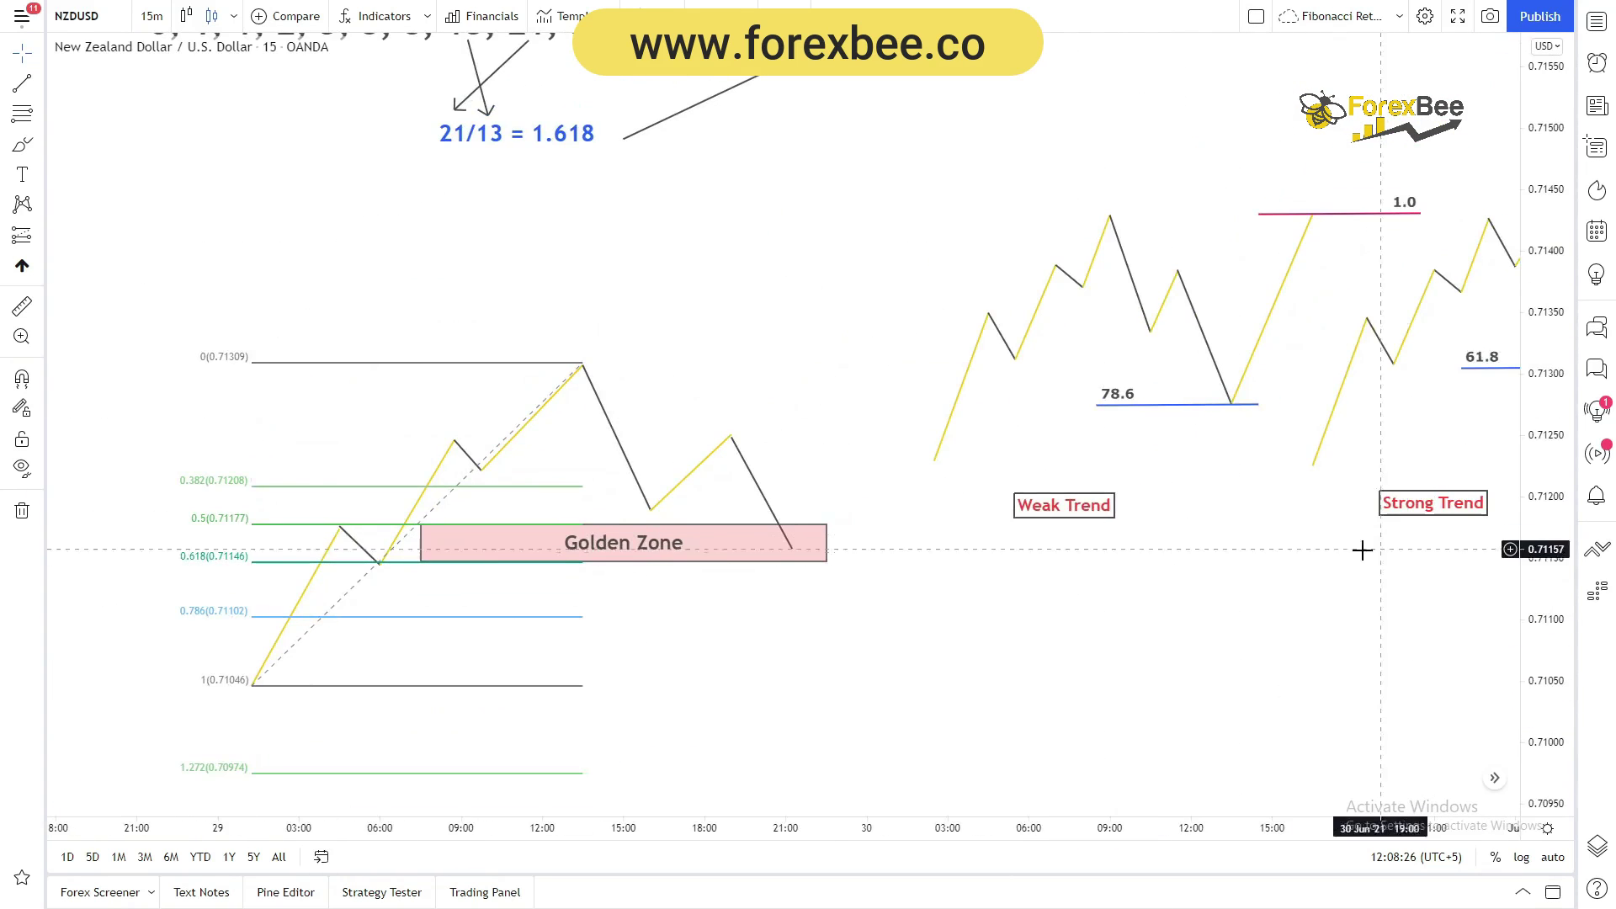
Draw a Fib Retracement on the Weak Trend swing from its 0.71229 low to its 0.71427 high
{"action": "left_click_drag", "start_coordinate": [1307, 559], "coordinate": [851, 649]}
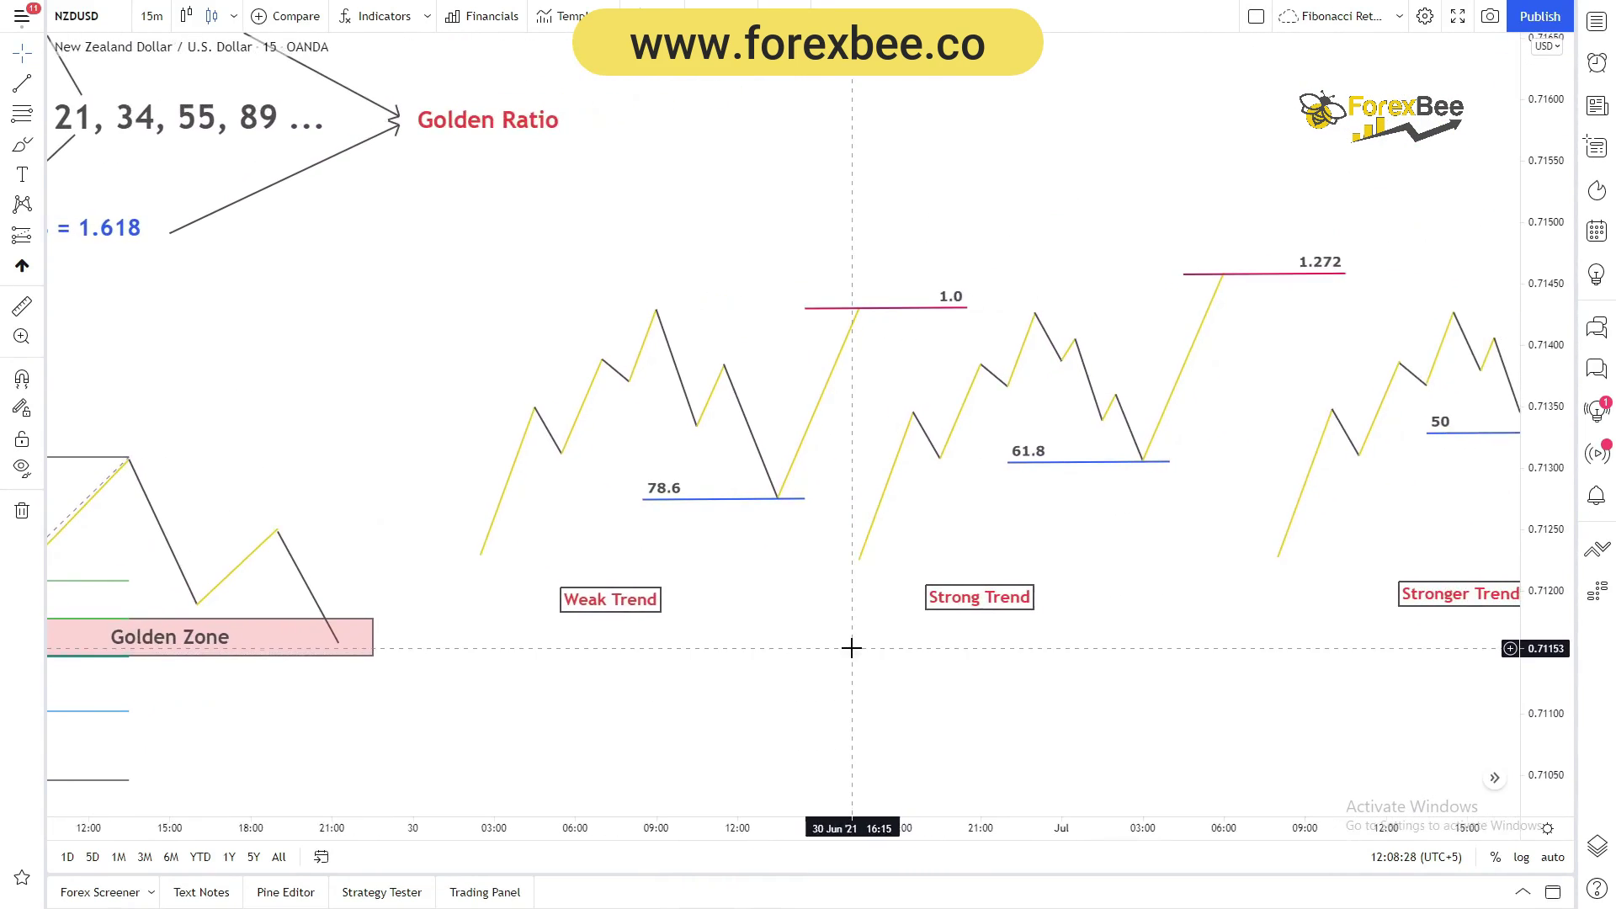
{"action": "left_click_drag", "start_coordinate": [1144, 633], "coordinate": [906, 666]}
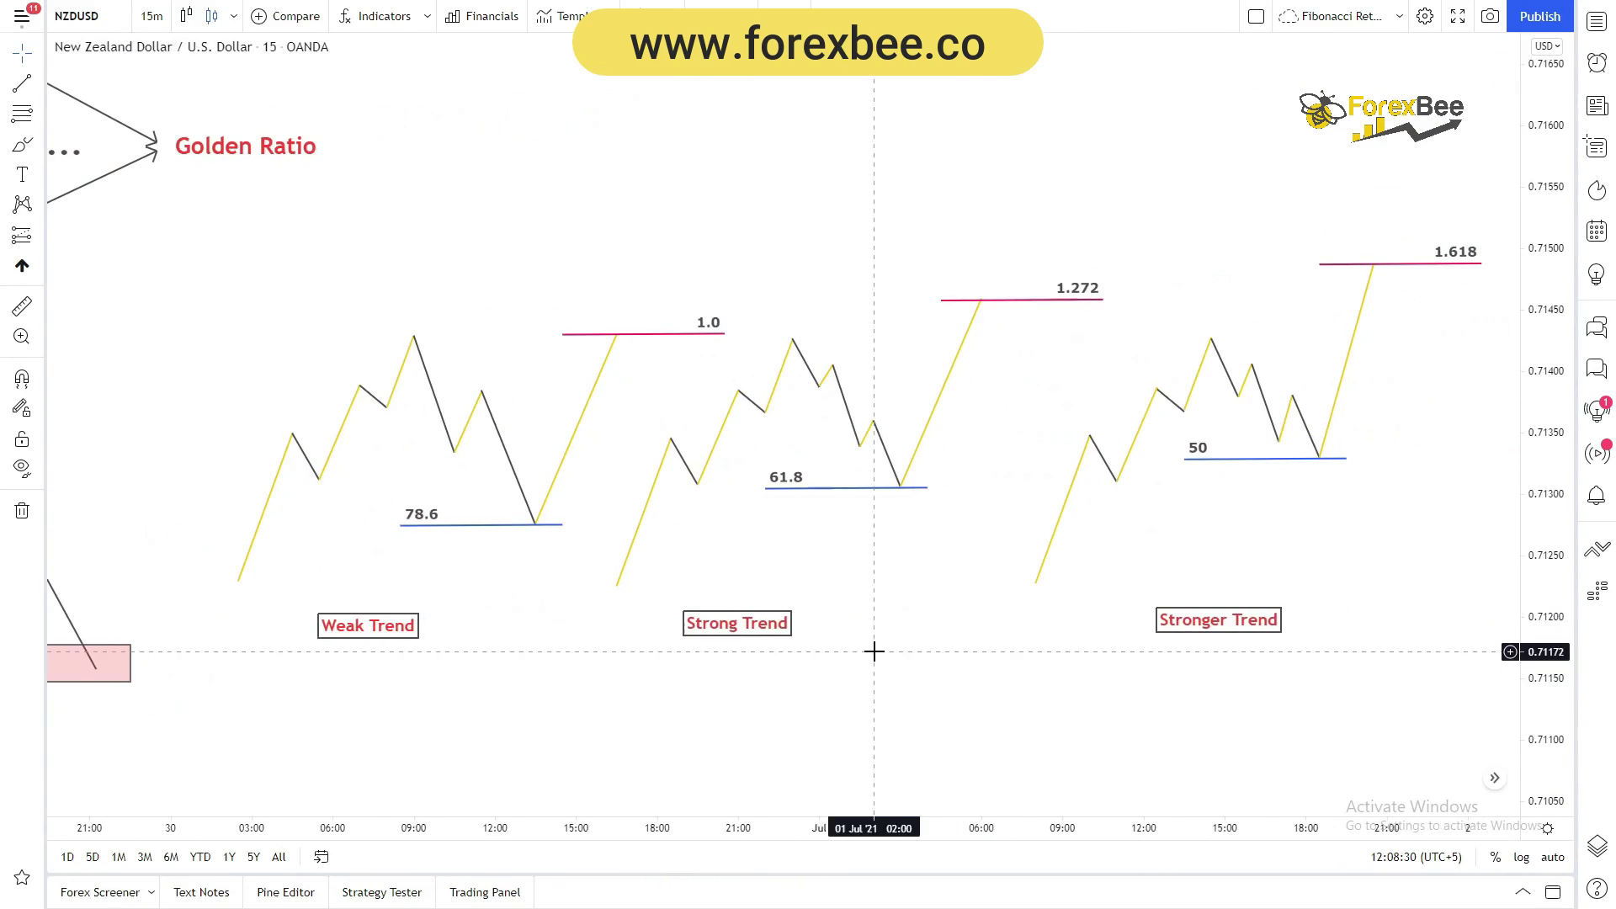
{"action": "left_click_drag", "start_coordinate": [208, 624], "coordinate": [407, 597]}
{"action": "left_click", "coordinate": [15, 113]}
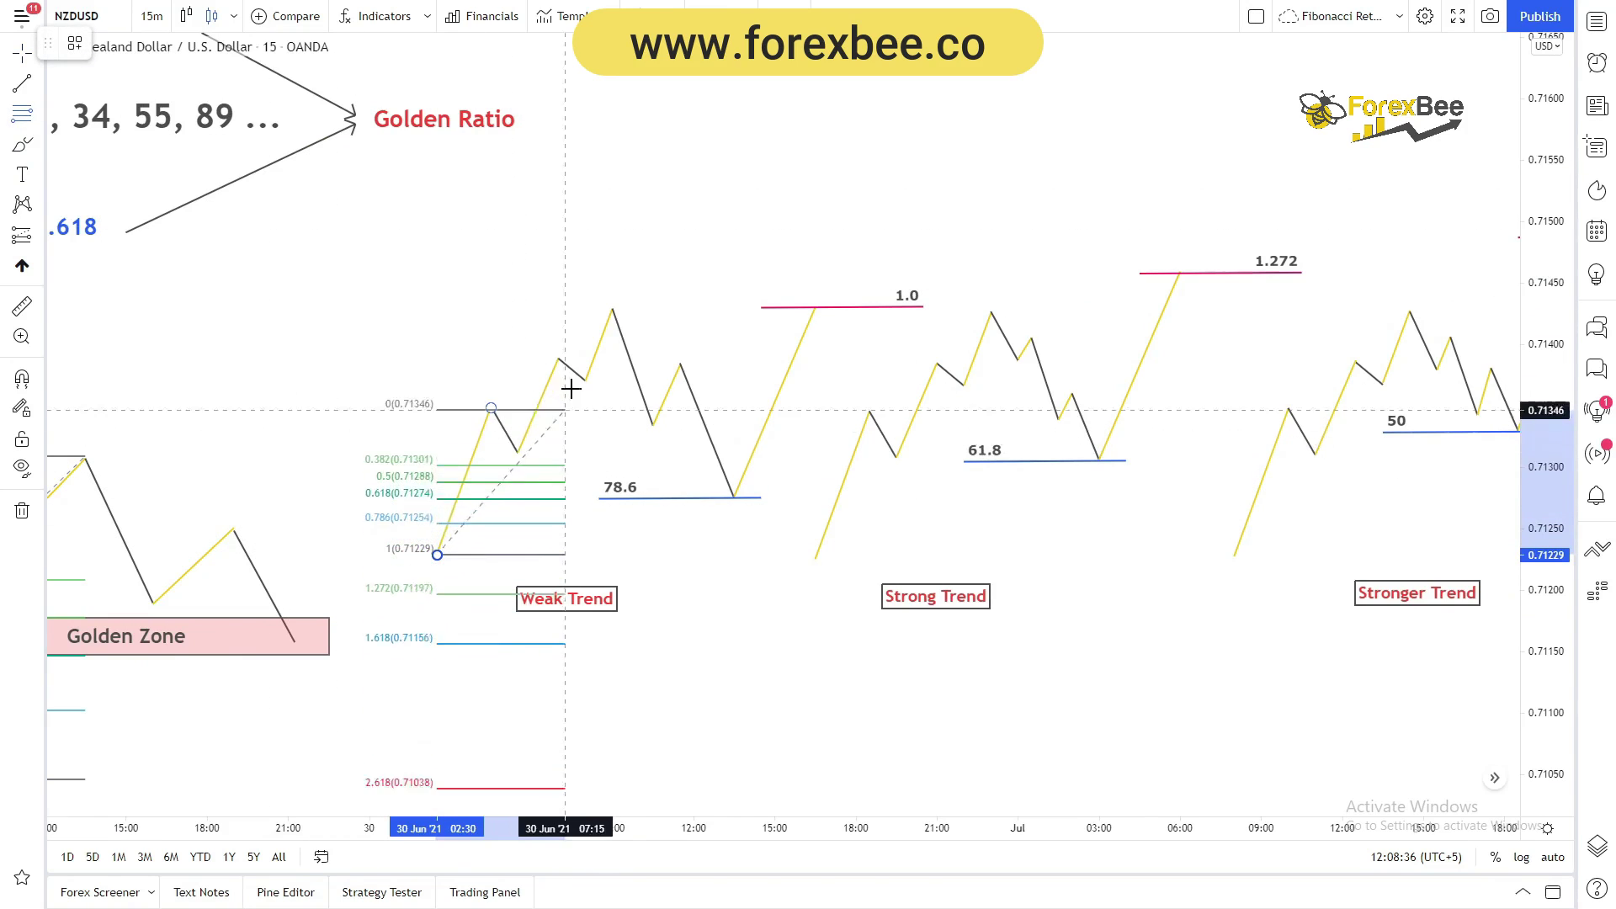
{"action": "left_click", "coordinate": [613, 312]}
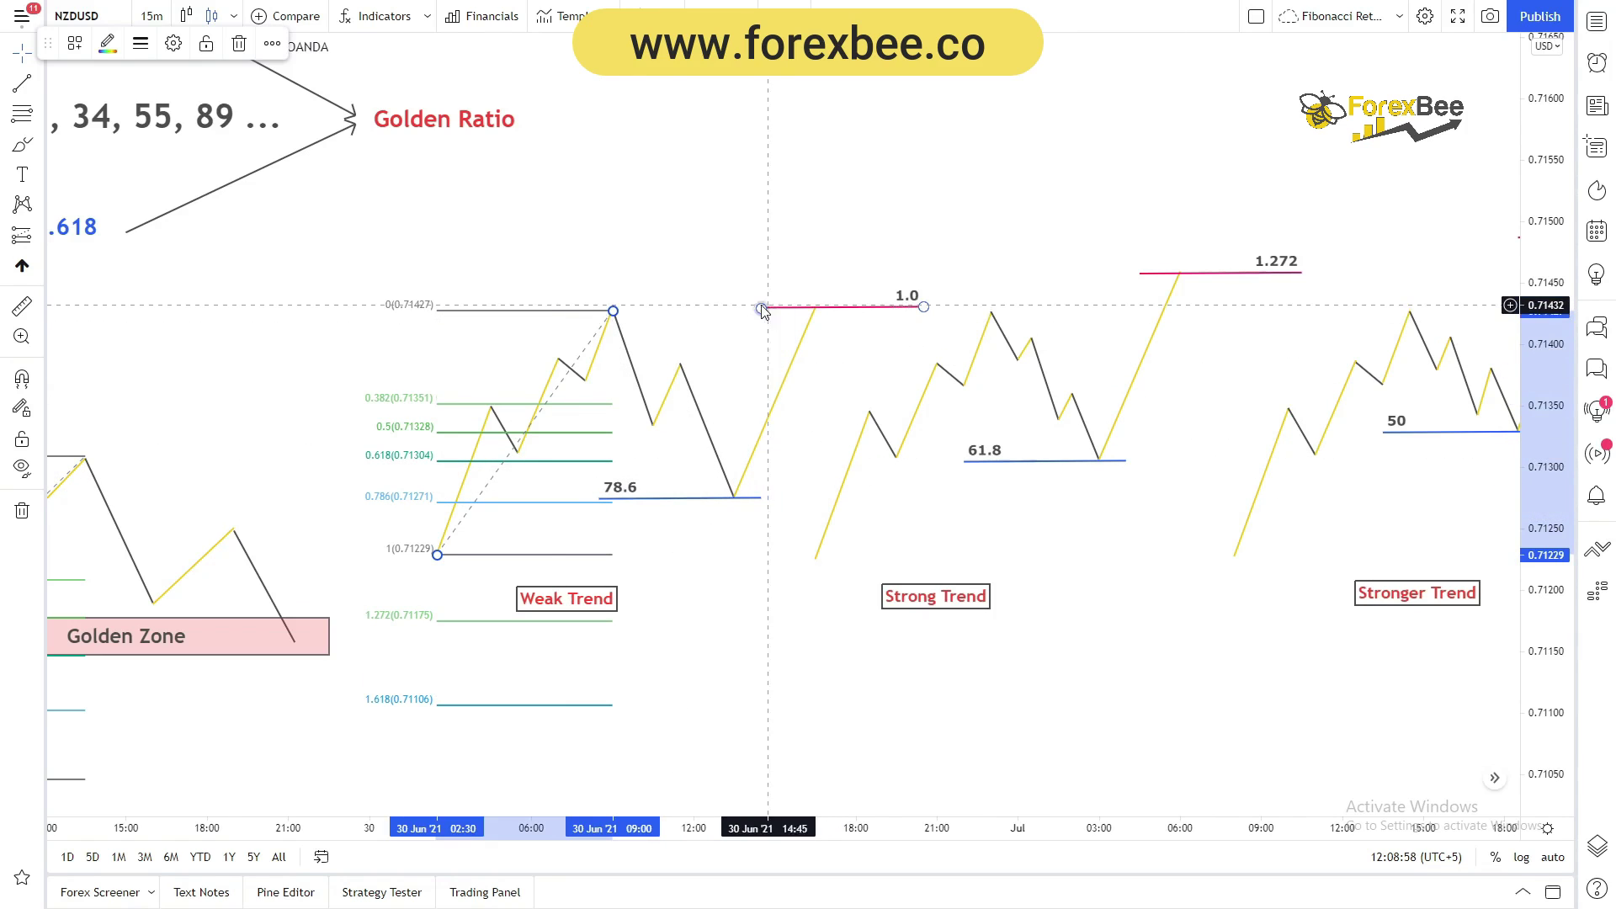
{"action": "left_click", "coordinate": [23, 116]}
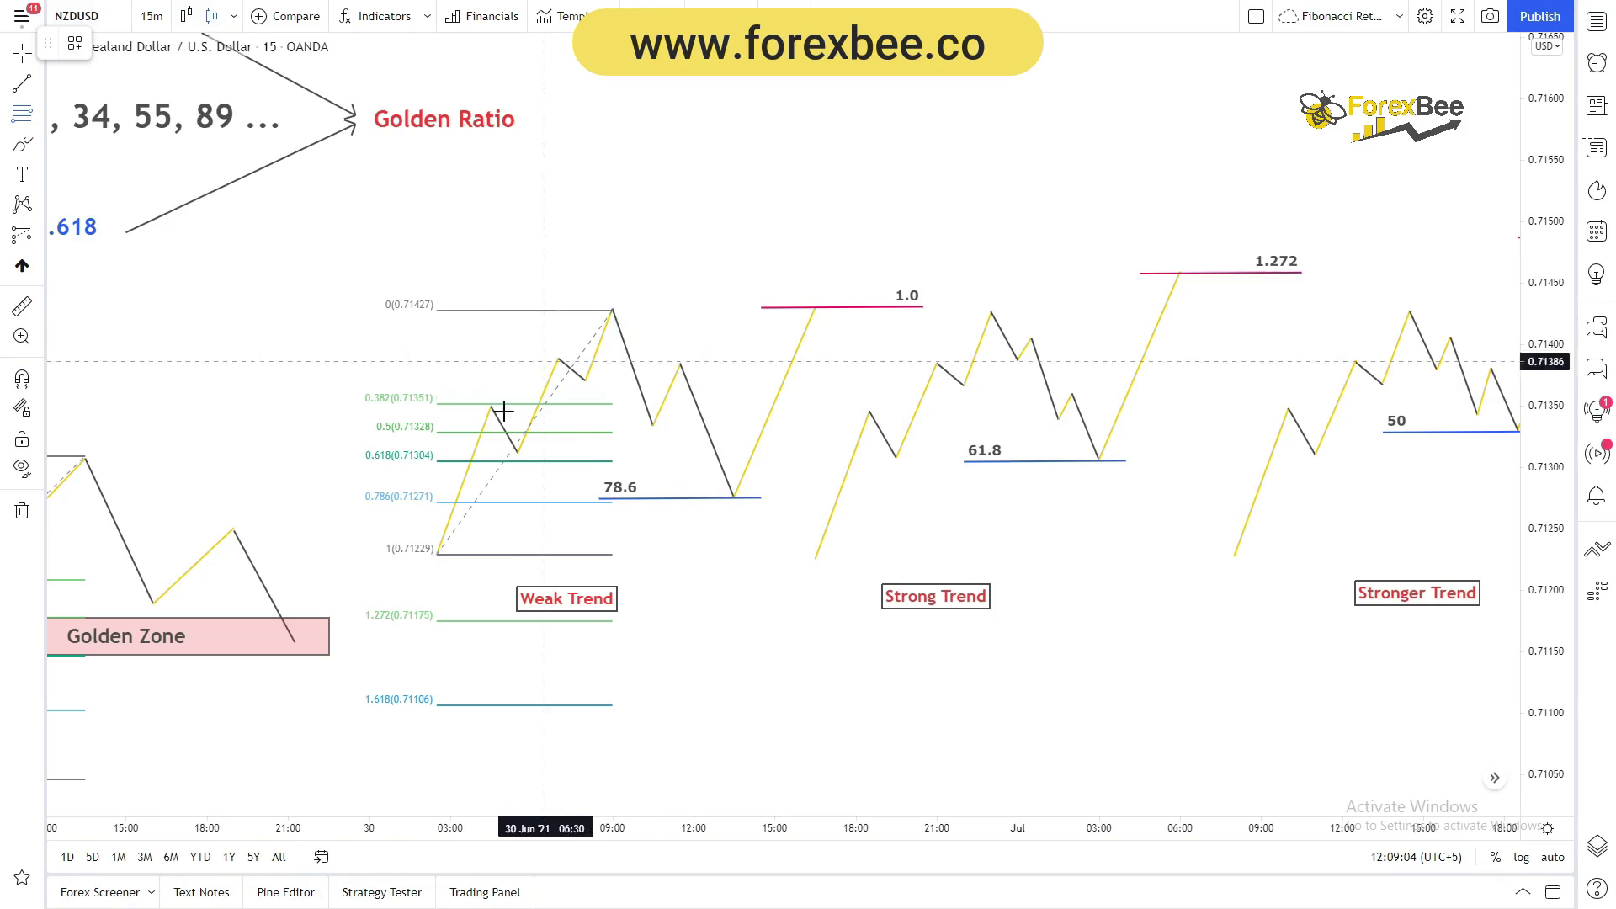
Draw a Fib Retracement from the 0.71427 Weak Trend high down to the 0.71276 pullback low
{"action": "left_click", "coordinate": [612, 312]}
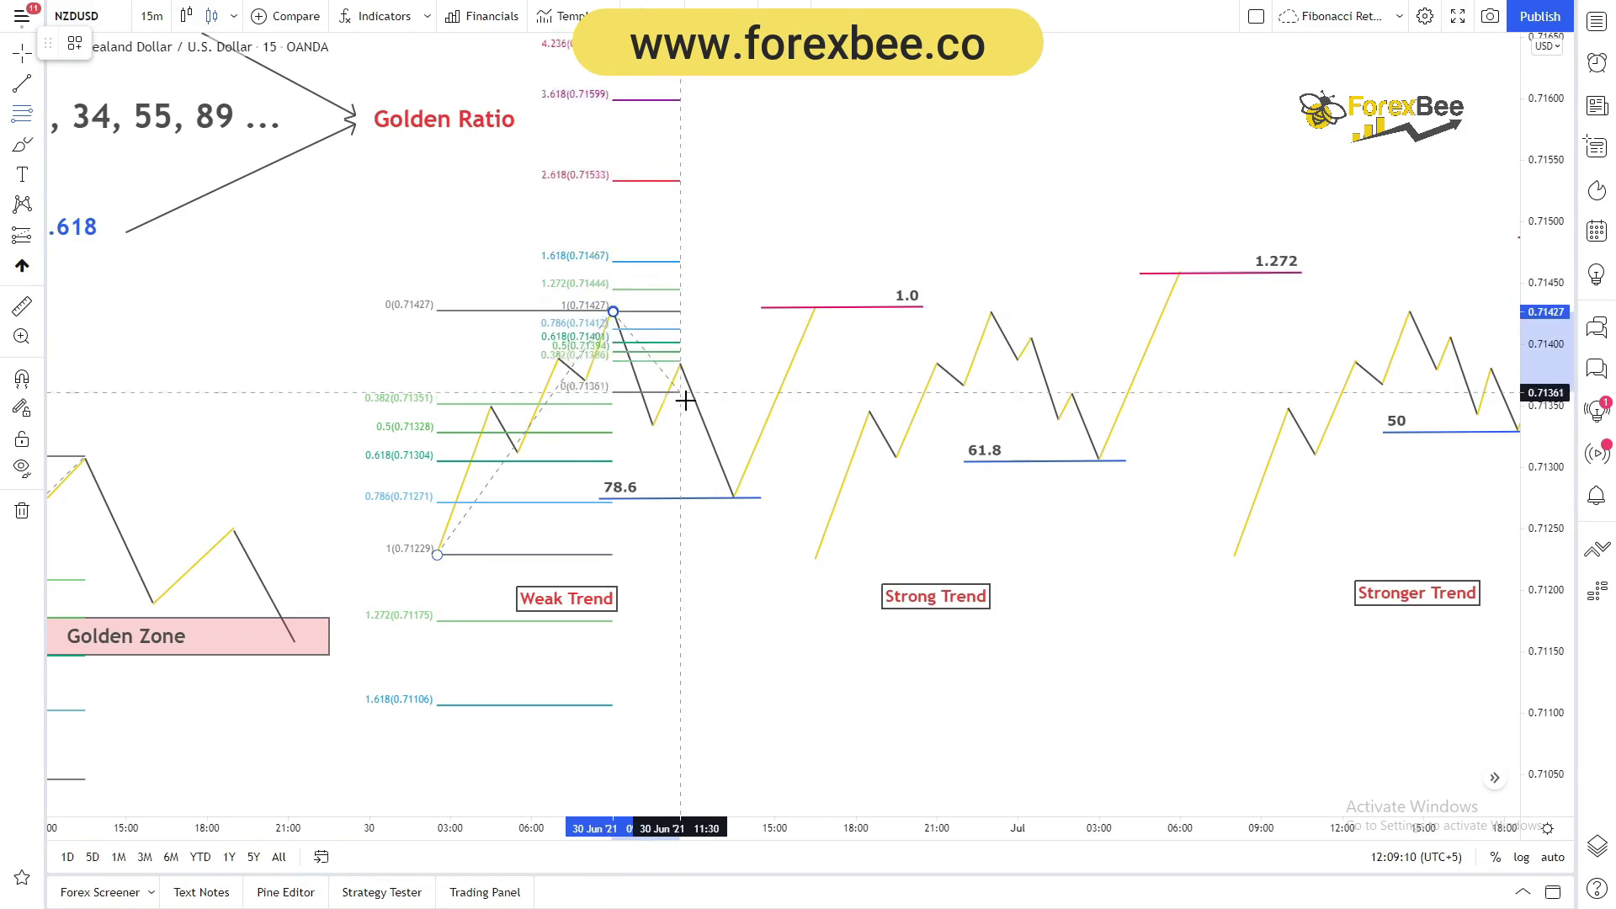
{"action": "left_click", "coordinate": [735, 497]}
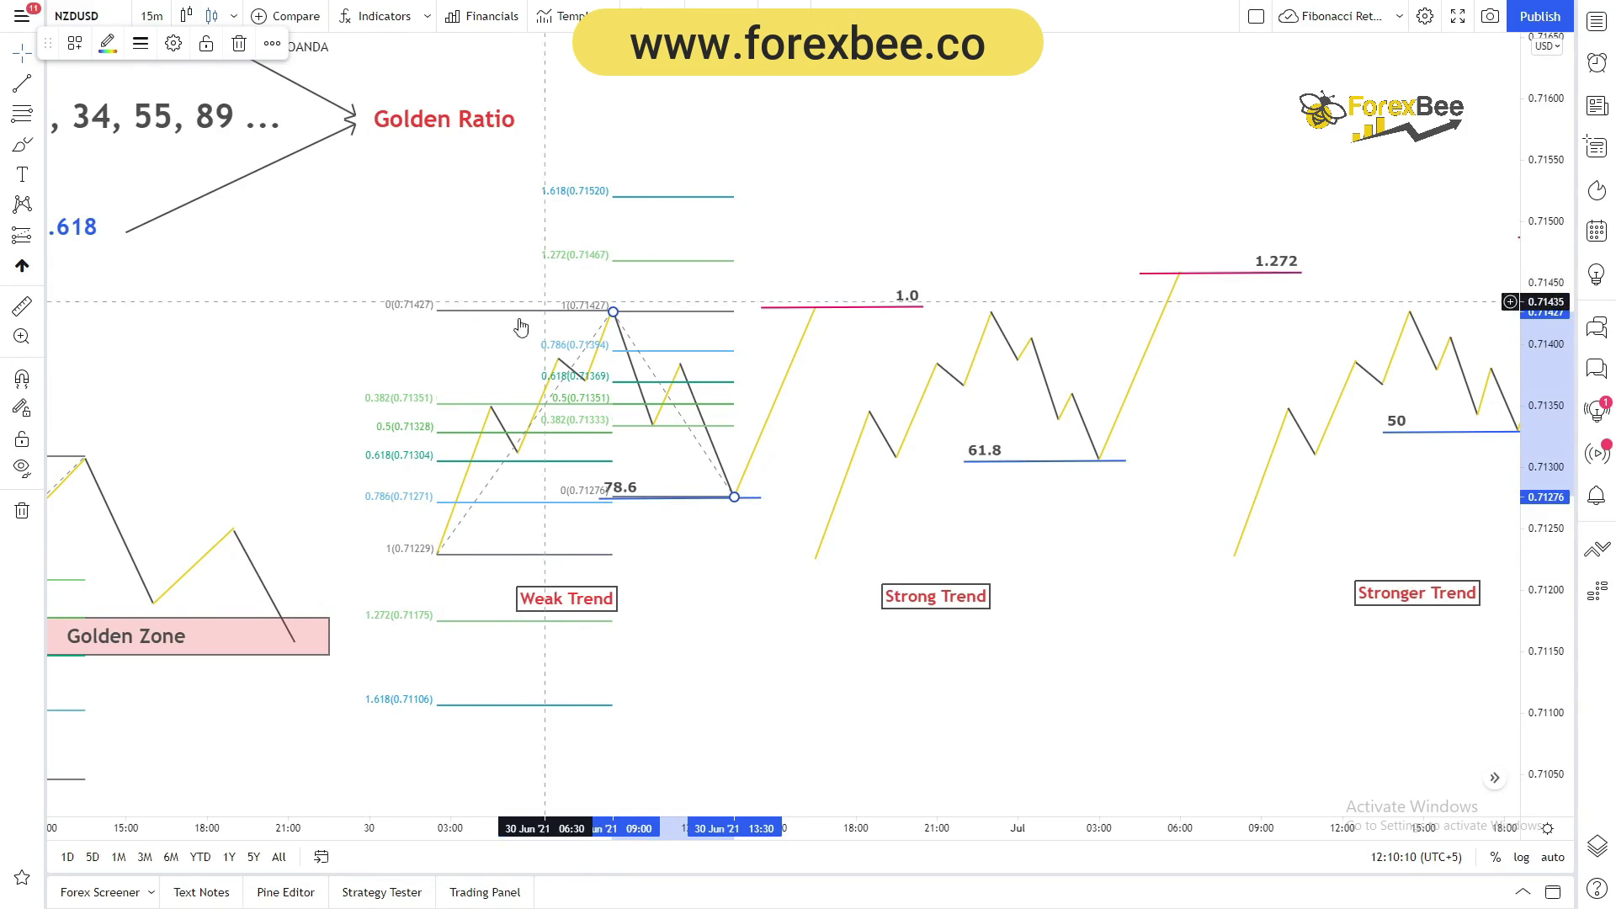
Draw Strong Trend Fibs: 0.71225 up to 0.71428, then from the high down to the 61.8 pullback low
{"action": "left_click_drag", "start_coordinate": [732, 578], "coordinate": [487, 516]}
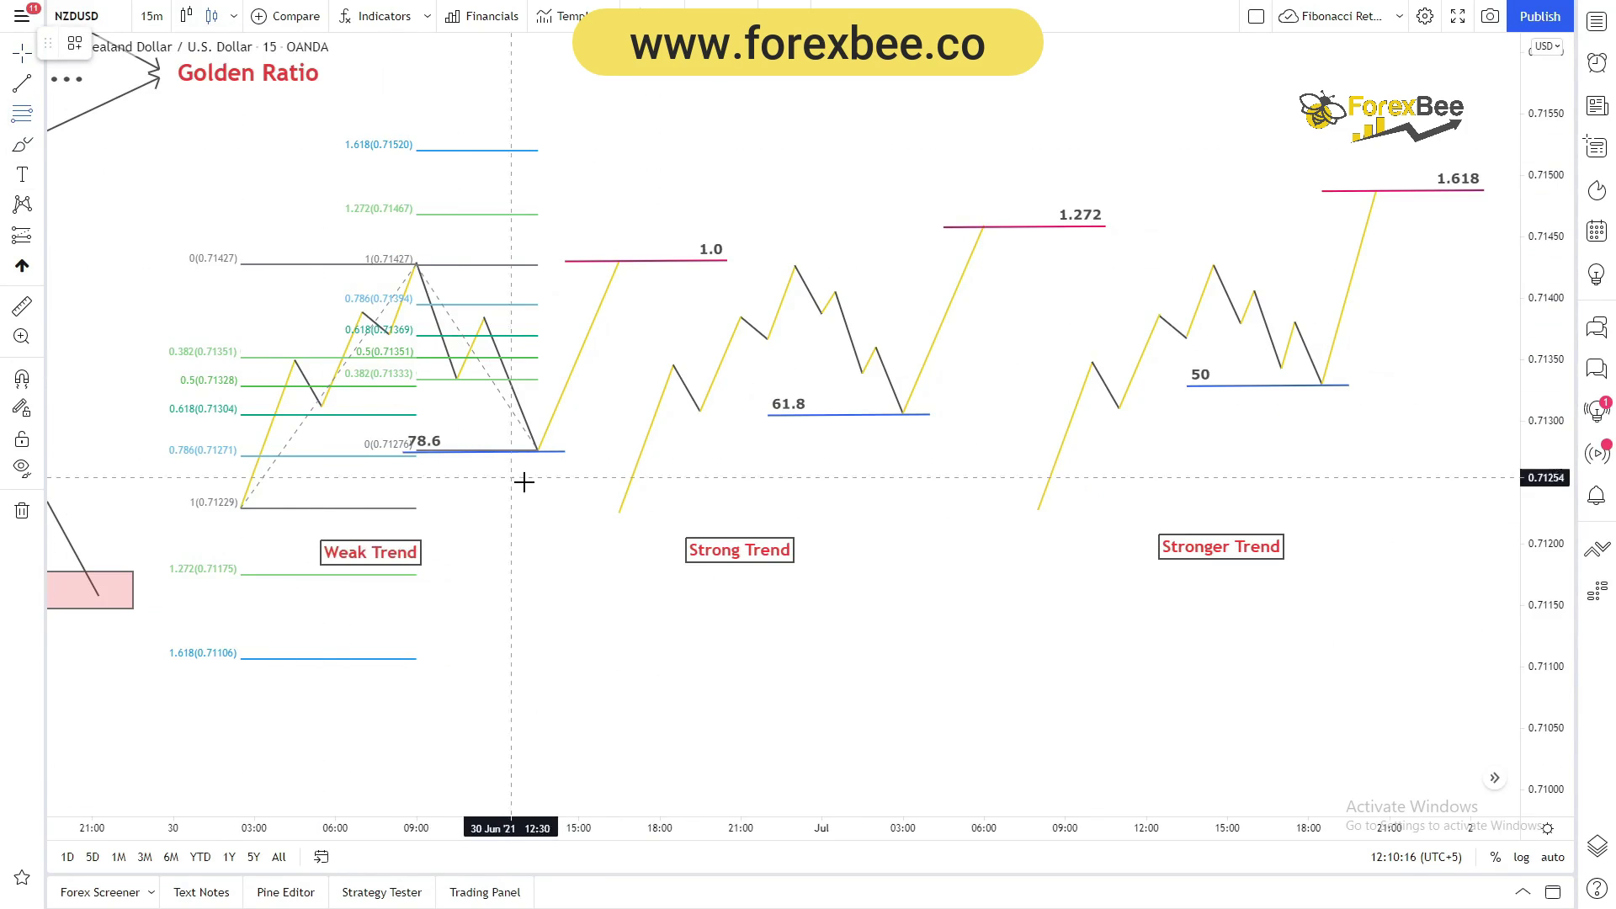
{"action": "left_click_drag", "start_coordinate": [618, 514], "coordinate": [795, 267]}
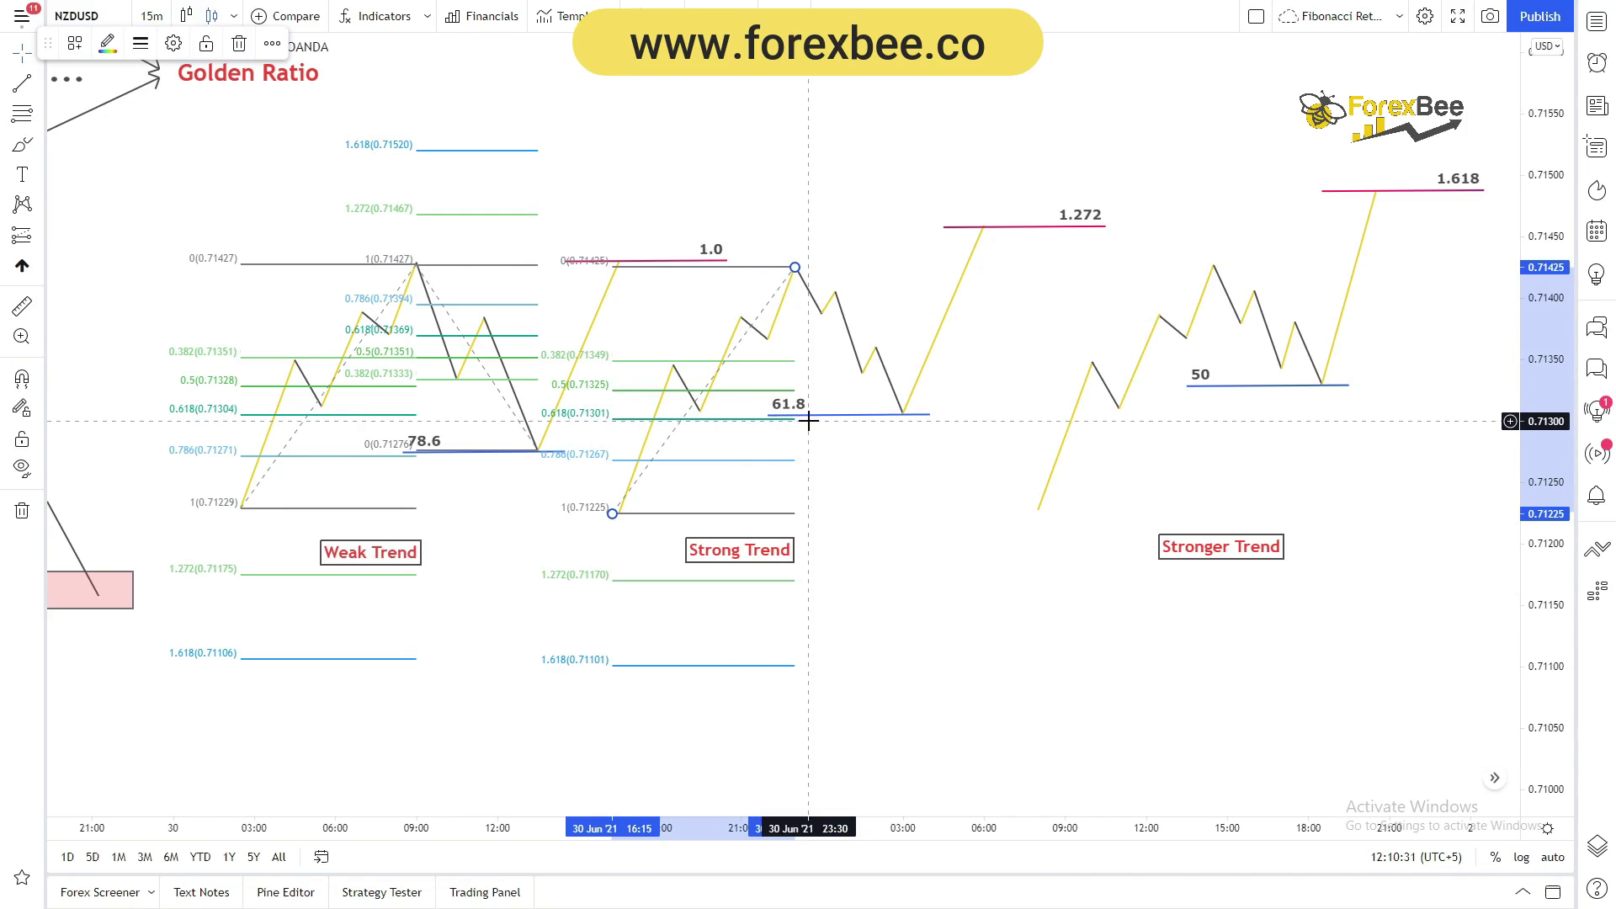
{"action": "left_click", "coordinate": [25, 122]}
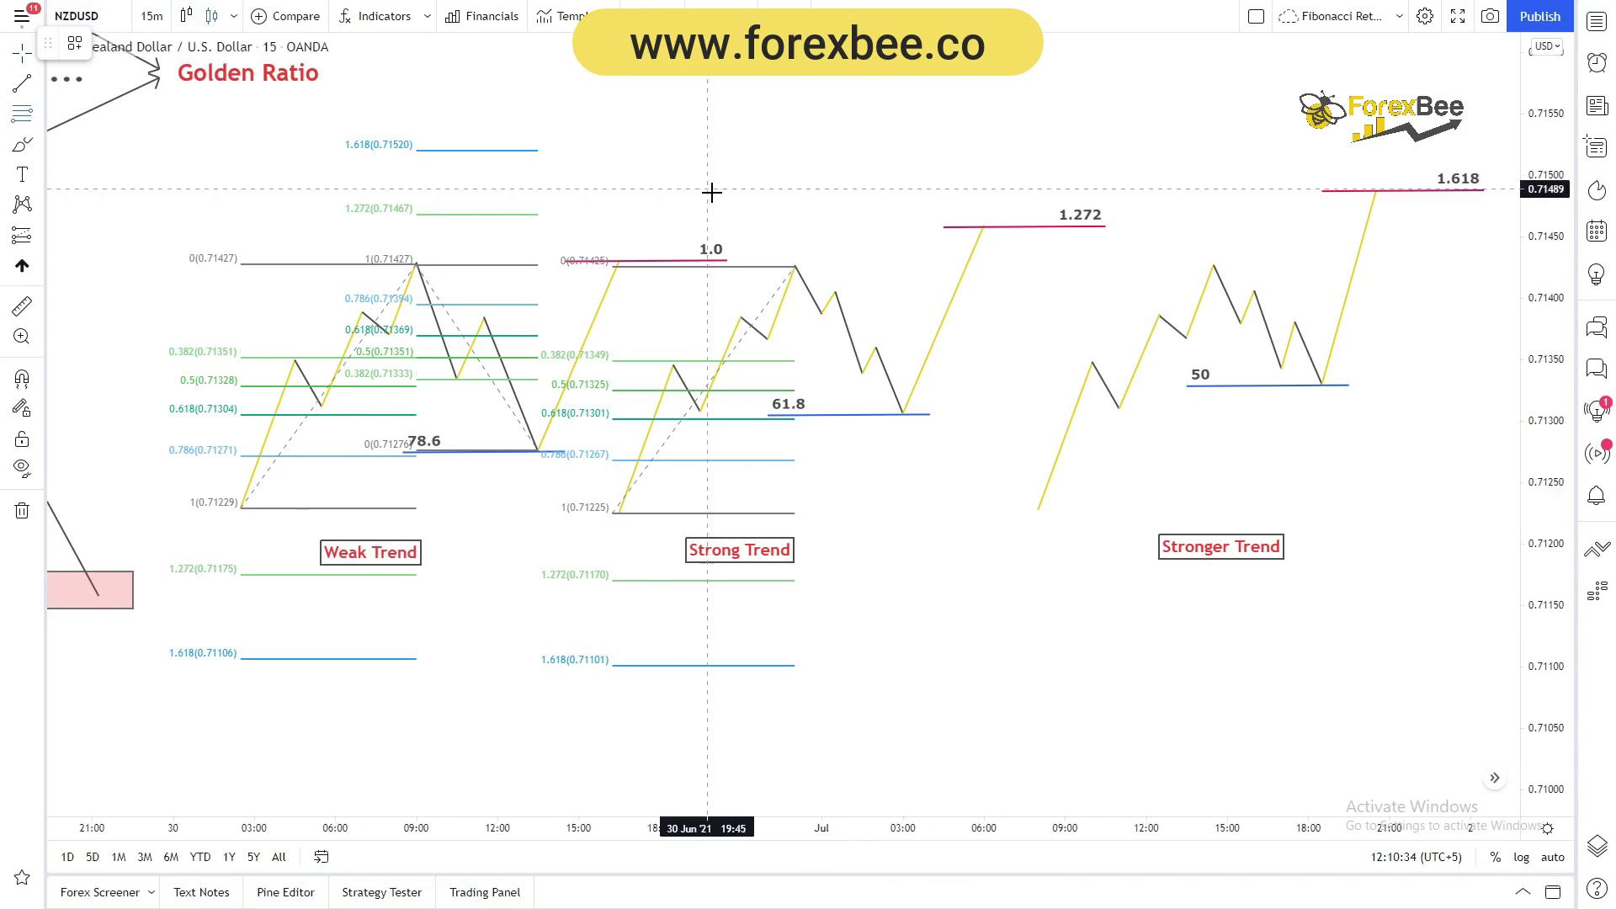
{"action": "left_click", "coordinate": [795, 268]}
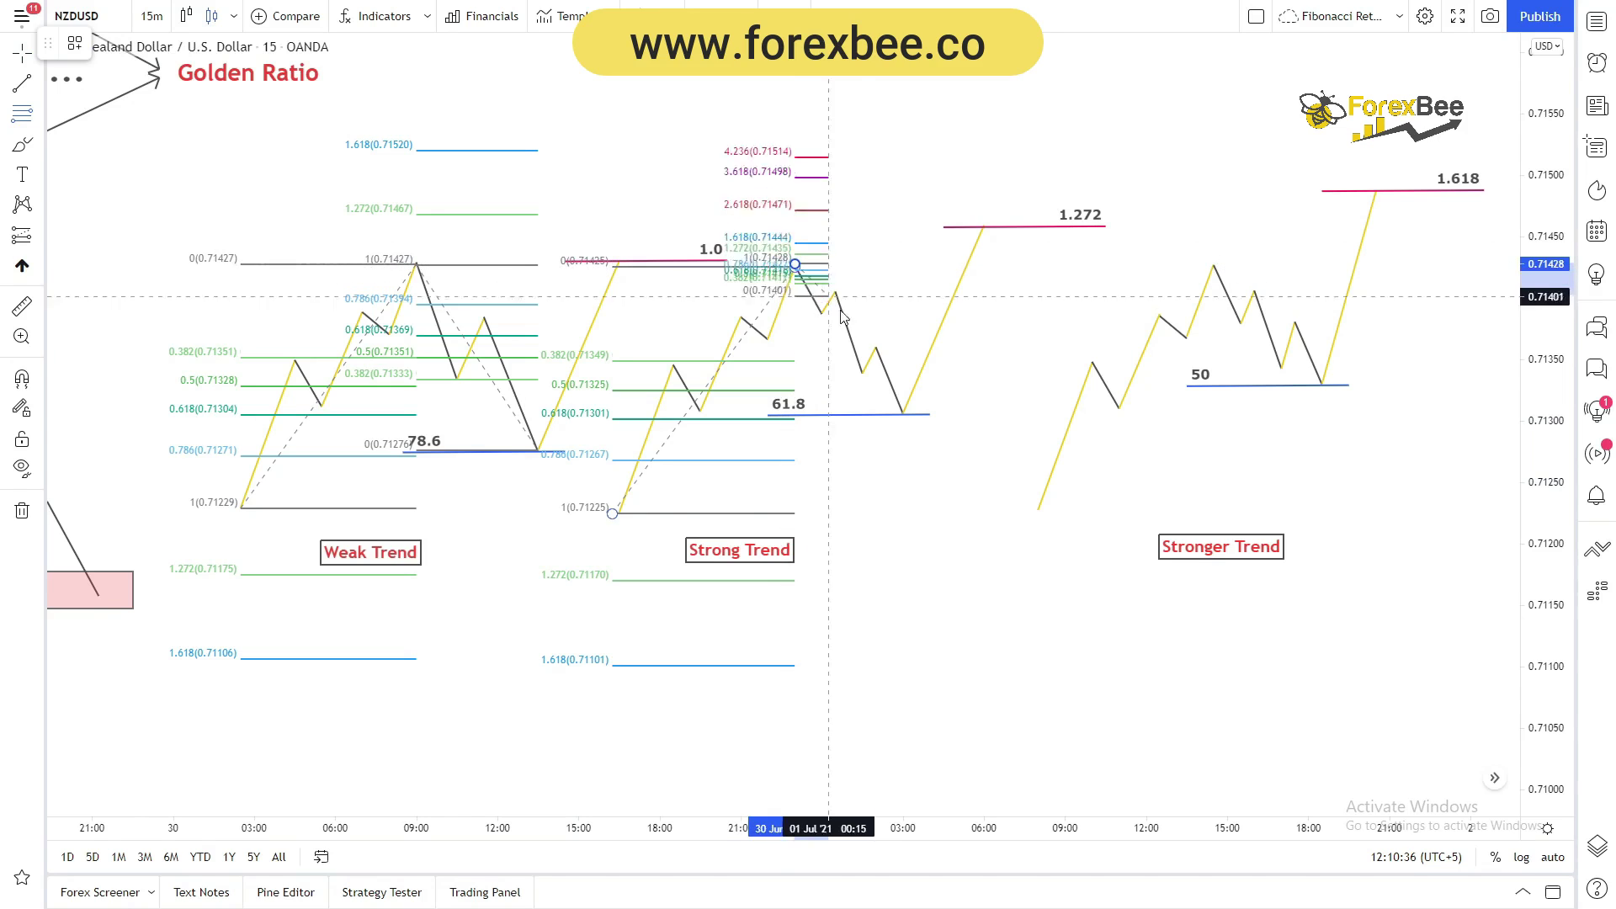
{"action": "left_click", "coordinate": [903, 414]}
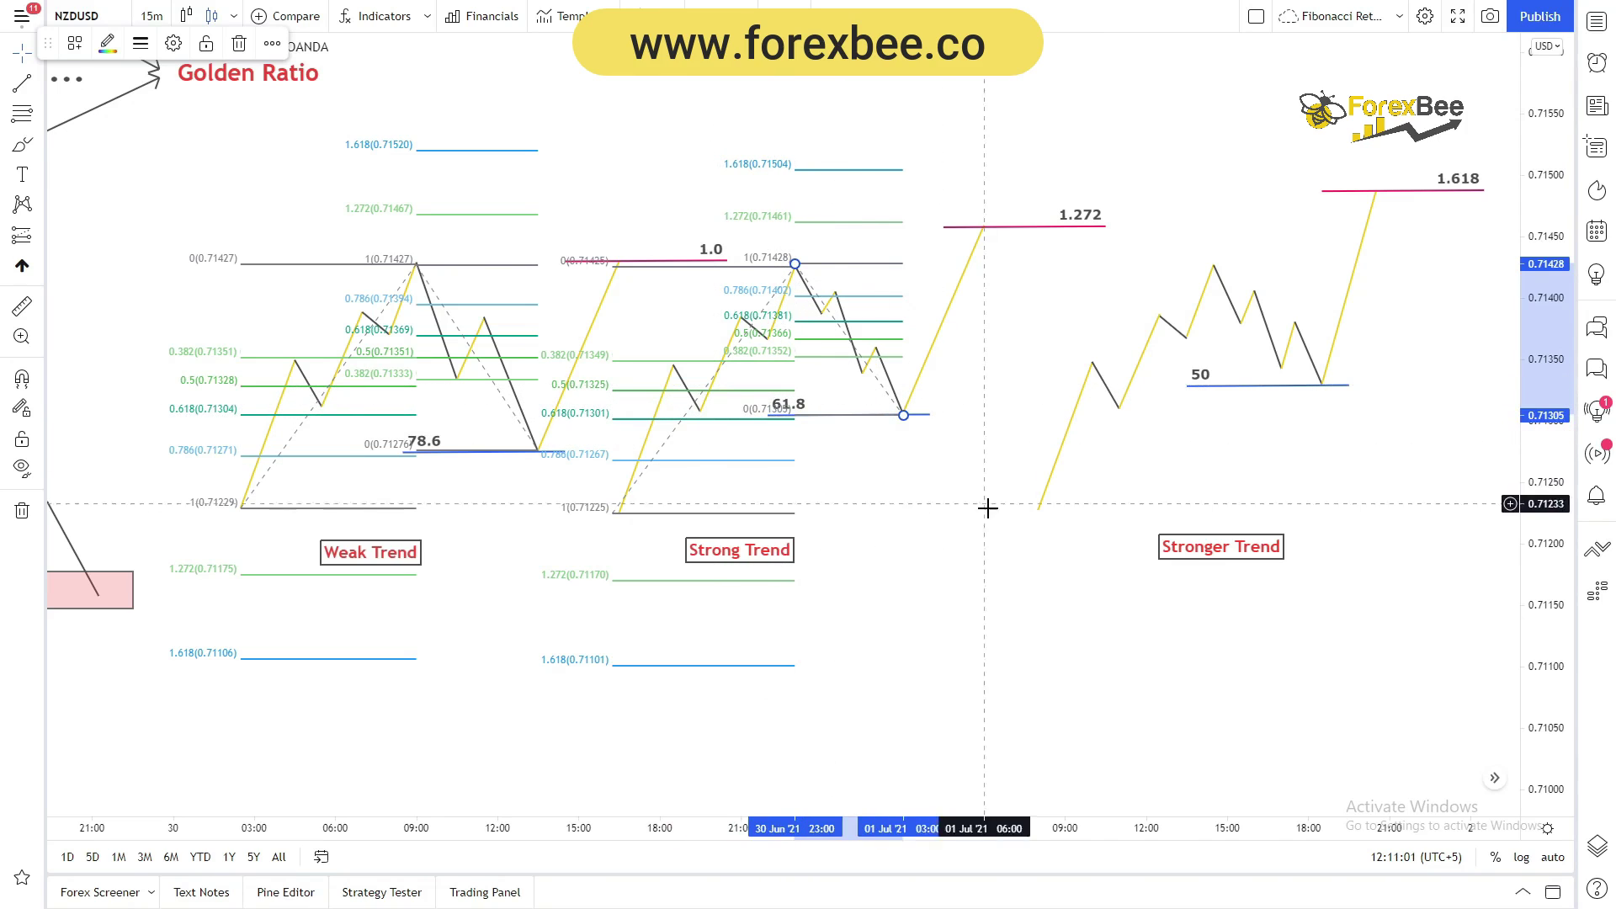
Draw a Fib Retracement on the Stronger Trend from the 0.71229 low to the 0.71426 high
{"action": "left_click_drag", "start_coordinate": [948, 520], "coordinate": [636, 578]}
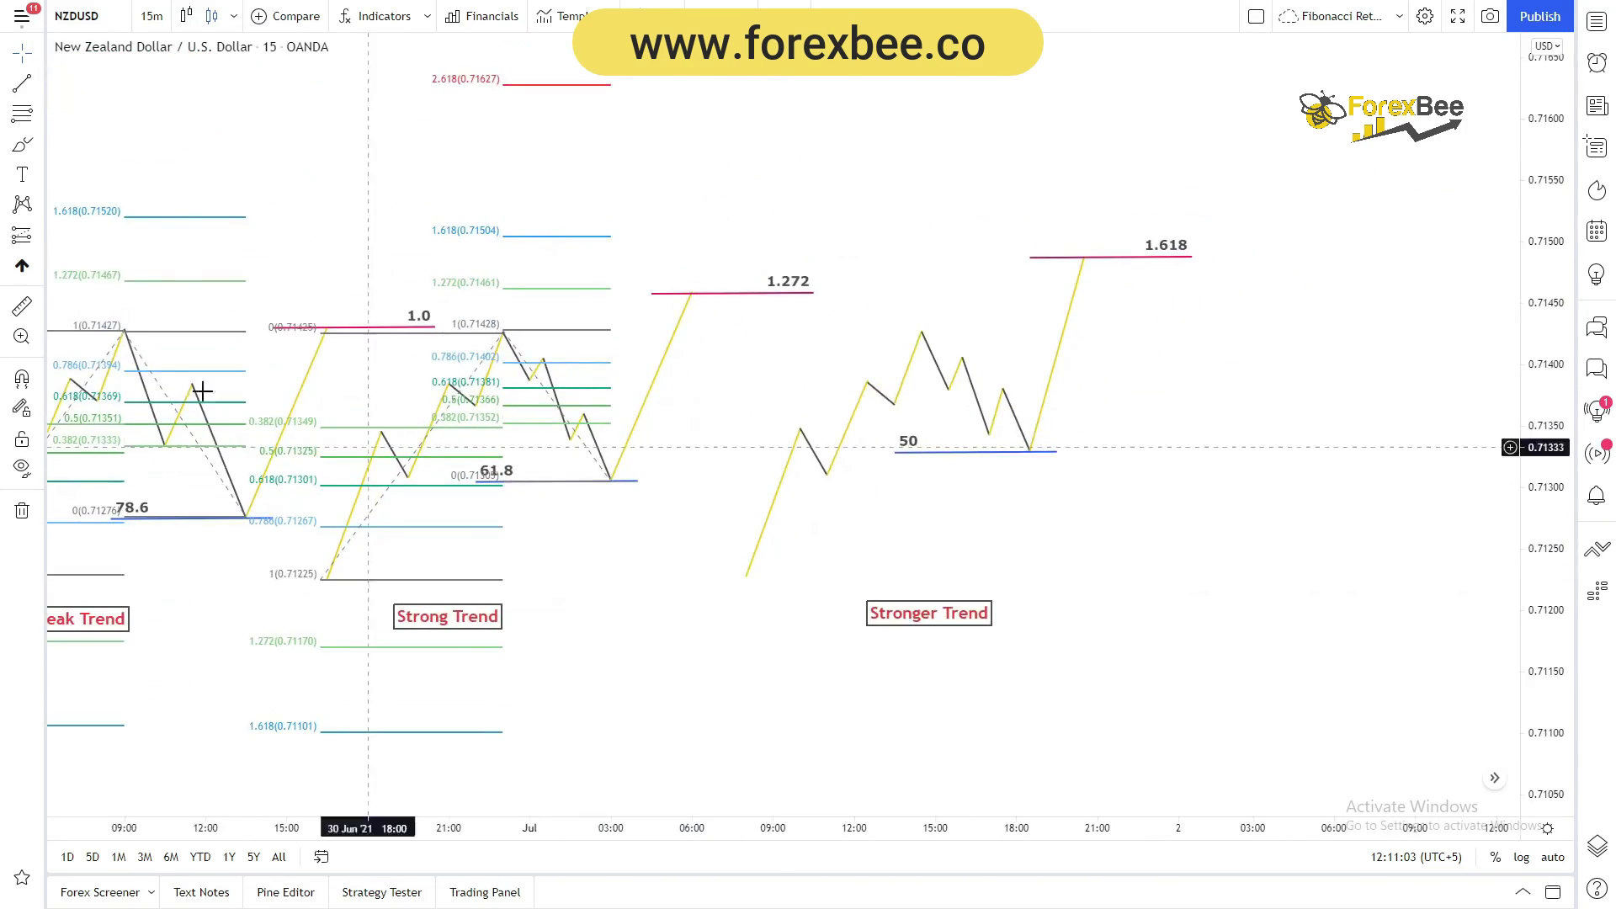
{"action": "left_click", "coordinate": [22, 118]}
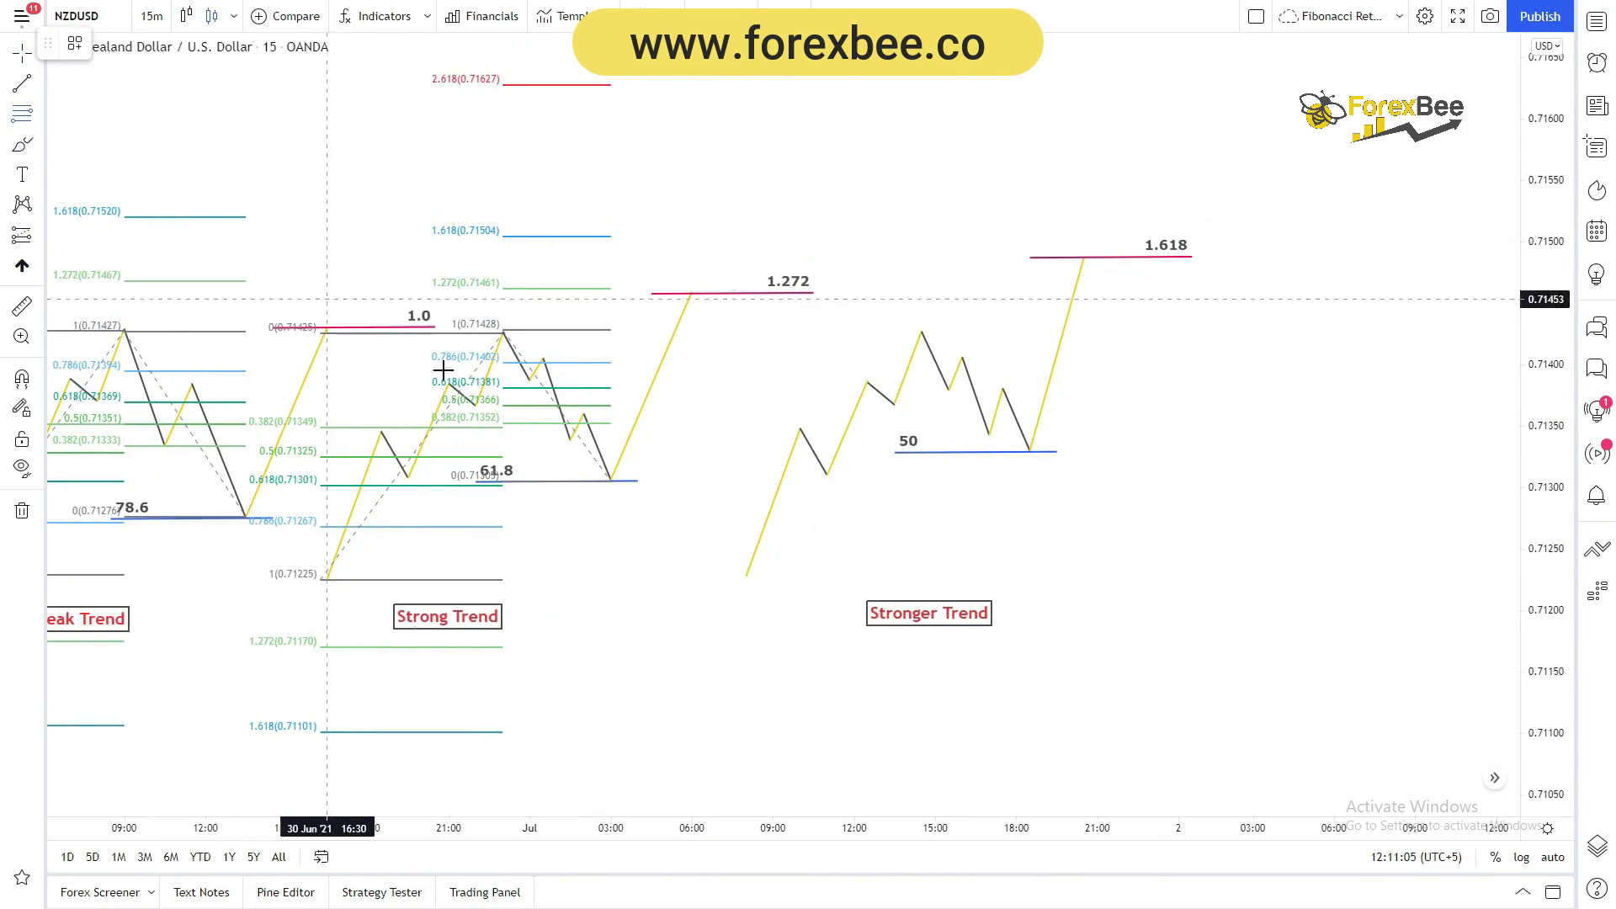
{"action": "left_click", "coordinate": [747, 577]}
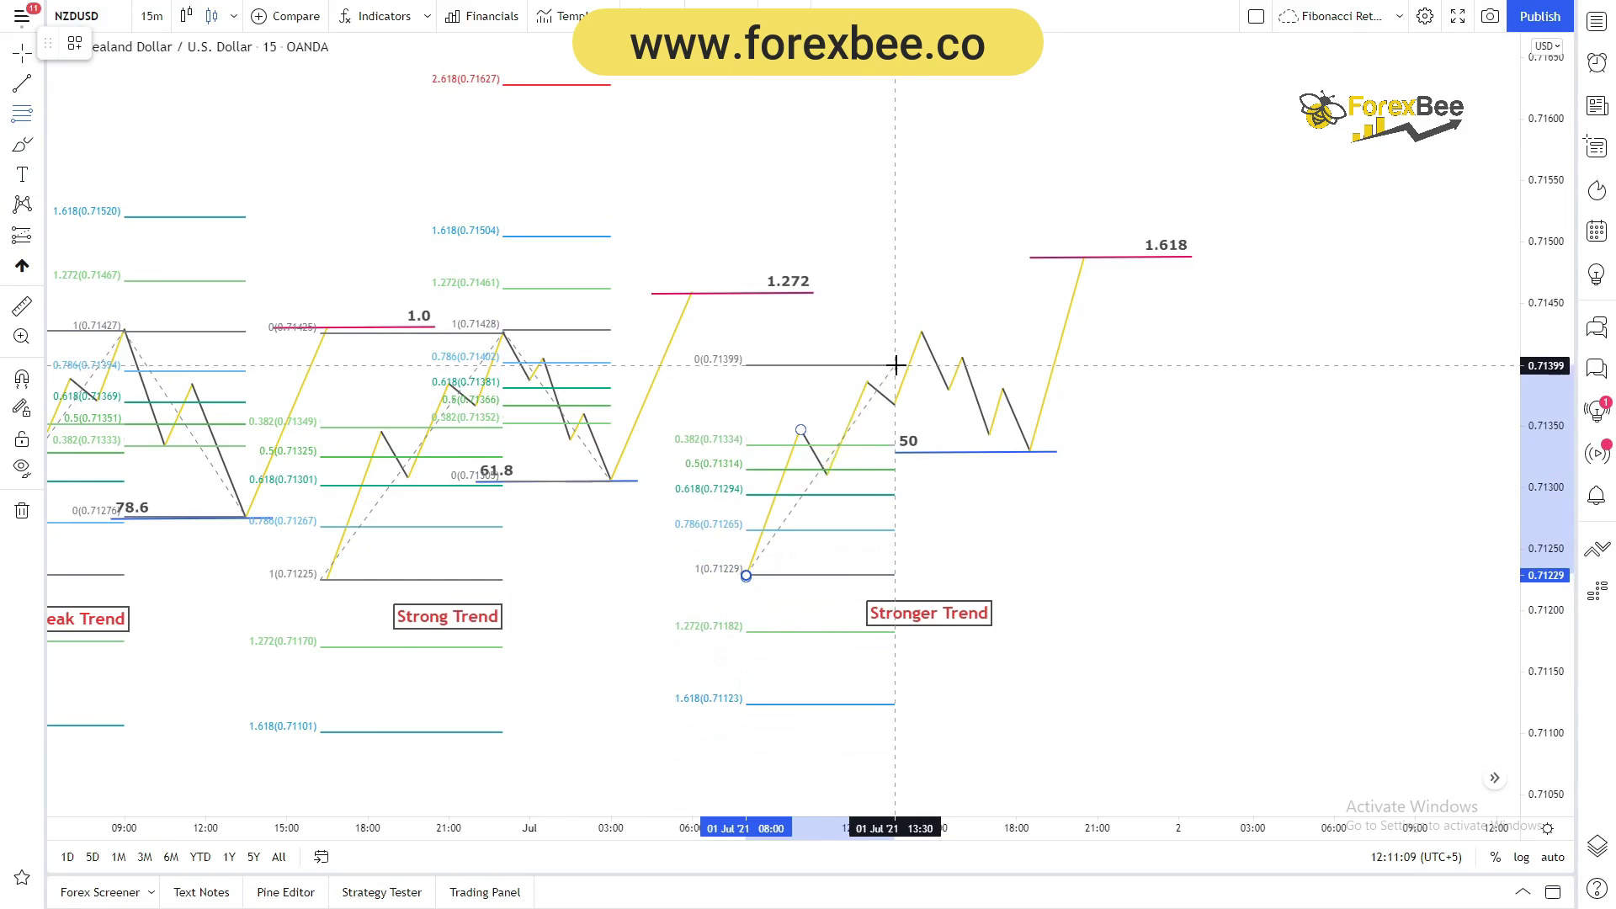
{"action": "left_click", "coordinate": [918, 334]}
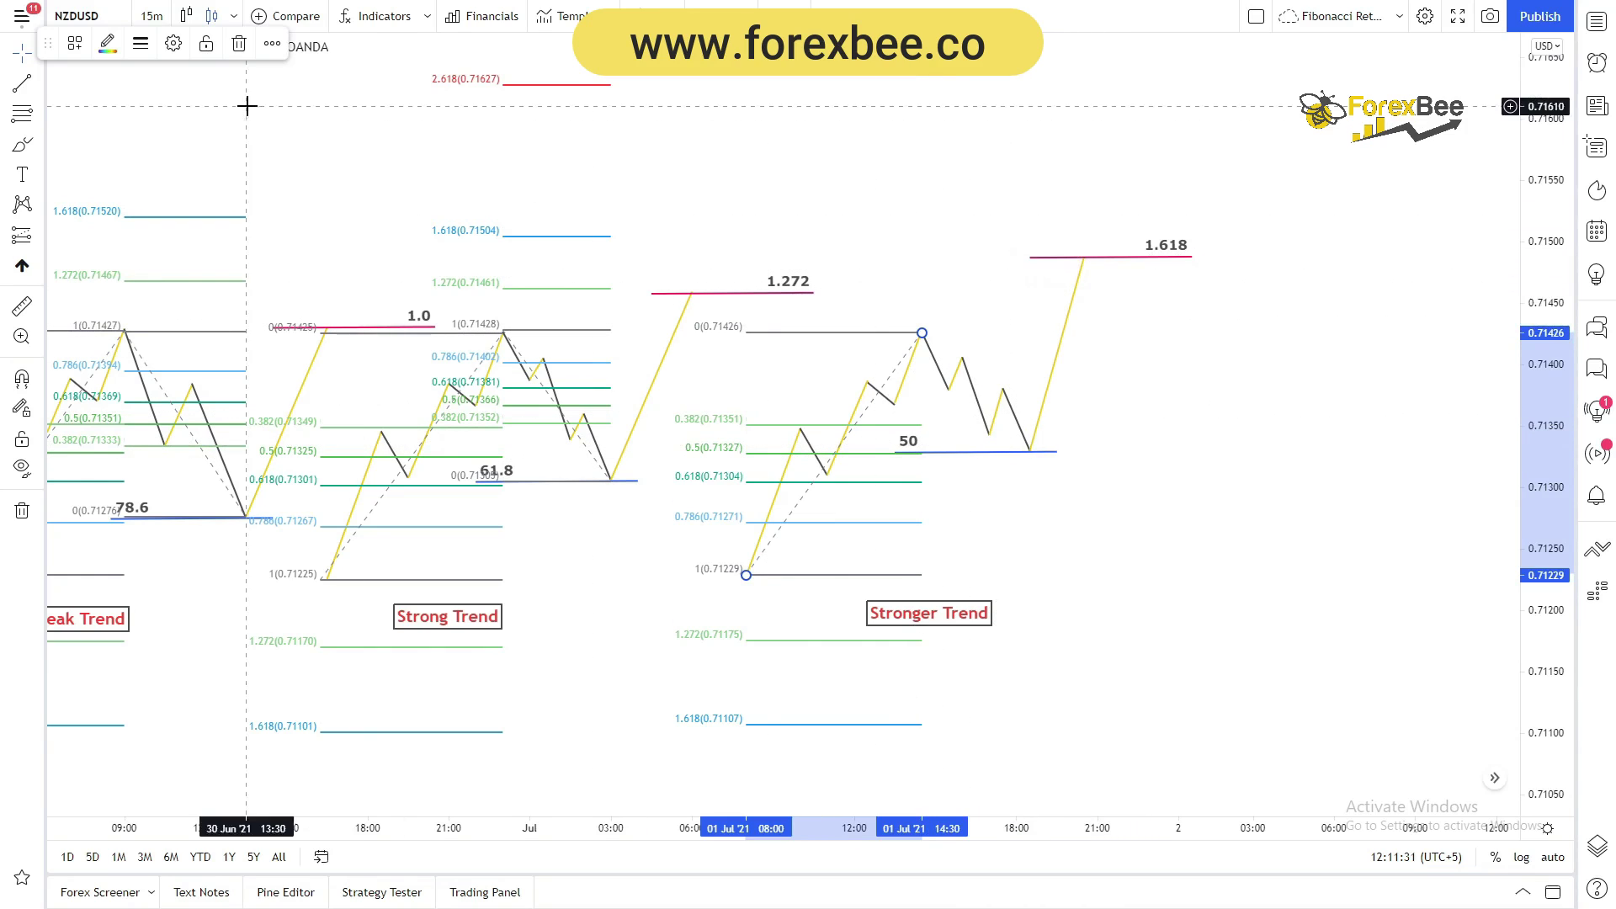
Draw a Fib from the Stronger Trend peak down to the 50-level pullback low, then review the trend diagrams
{"action": "left_click", "coordinate": [30, 111]}
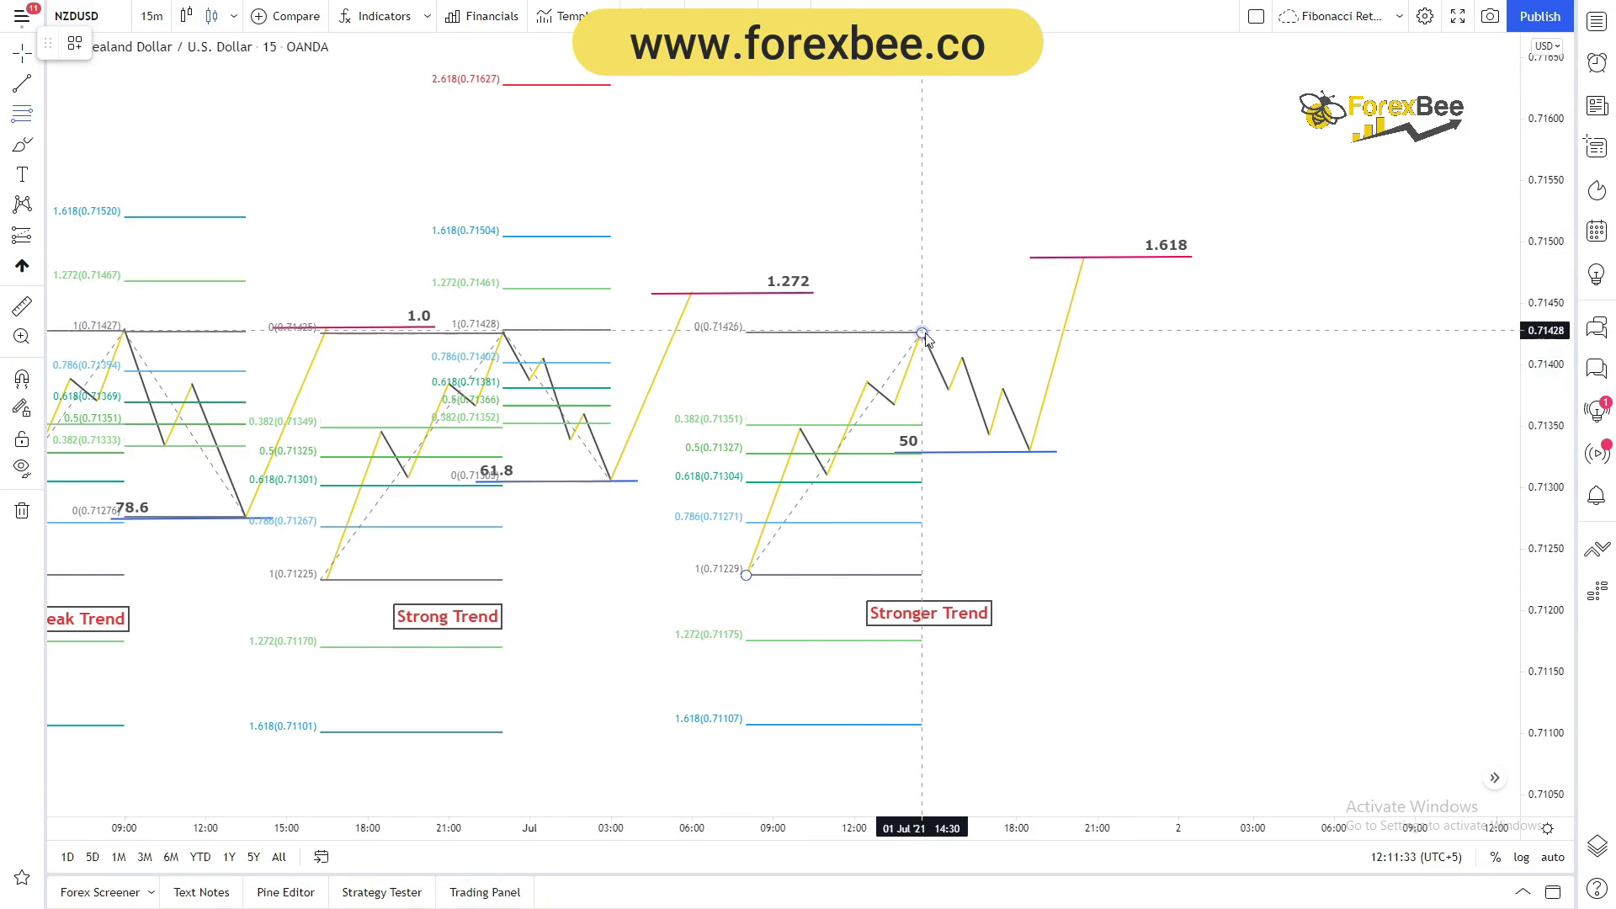
{"action": "left_click", "coordinate": [921, 335]}
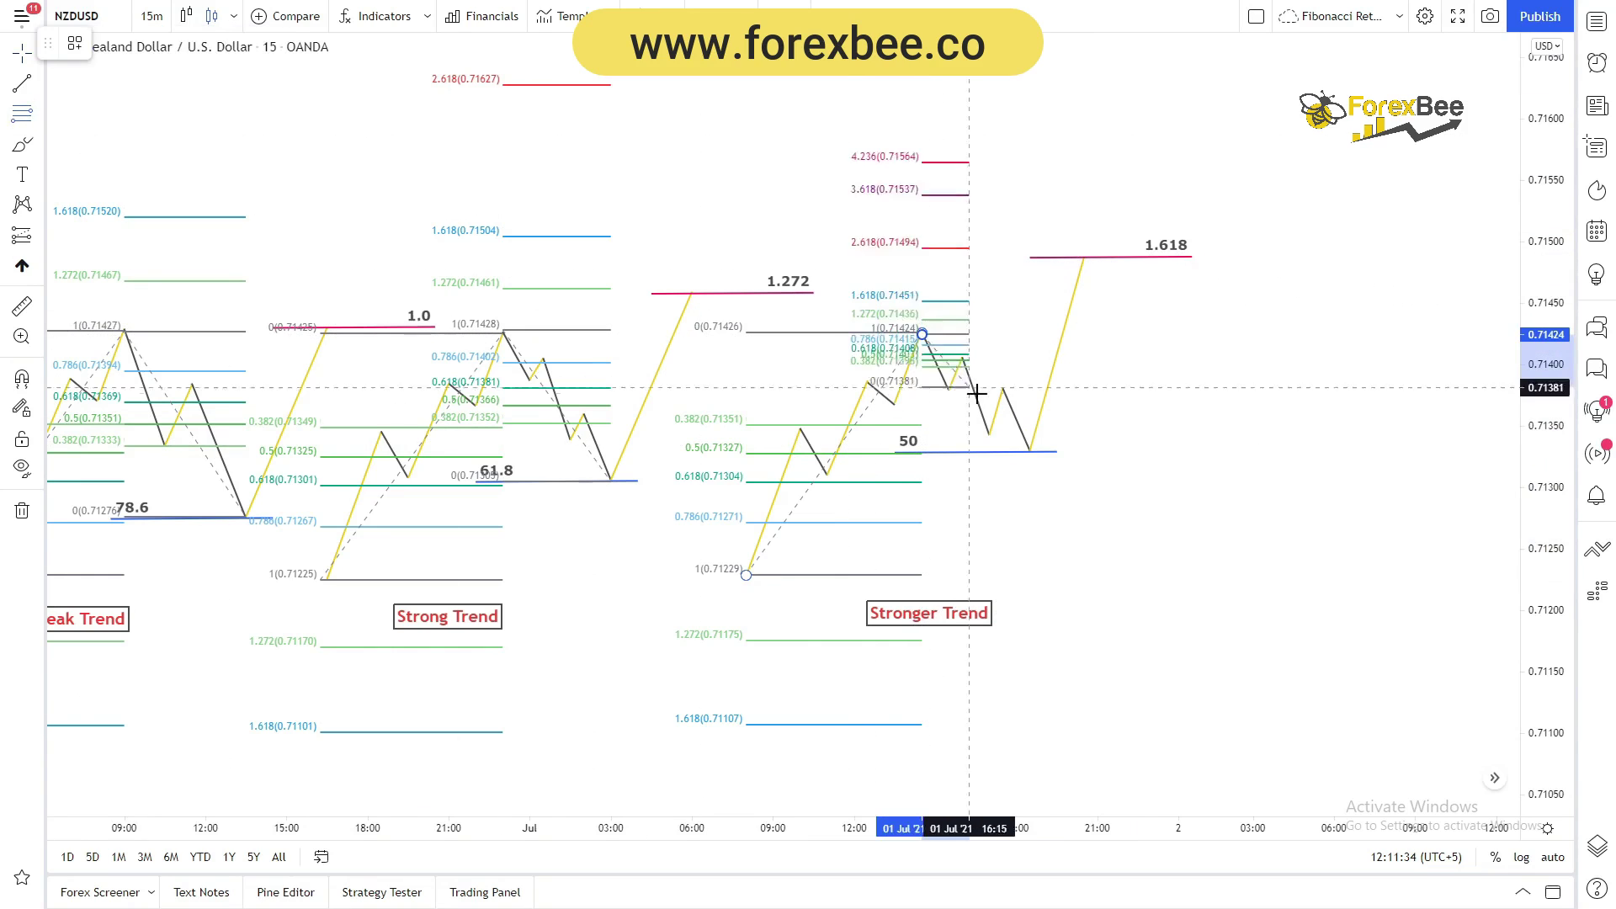
{"action": "left_click", "coordinate": [1030, 452]}
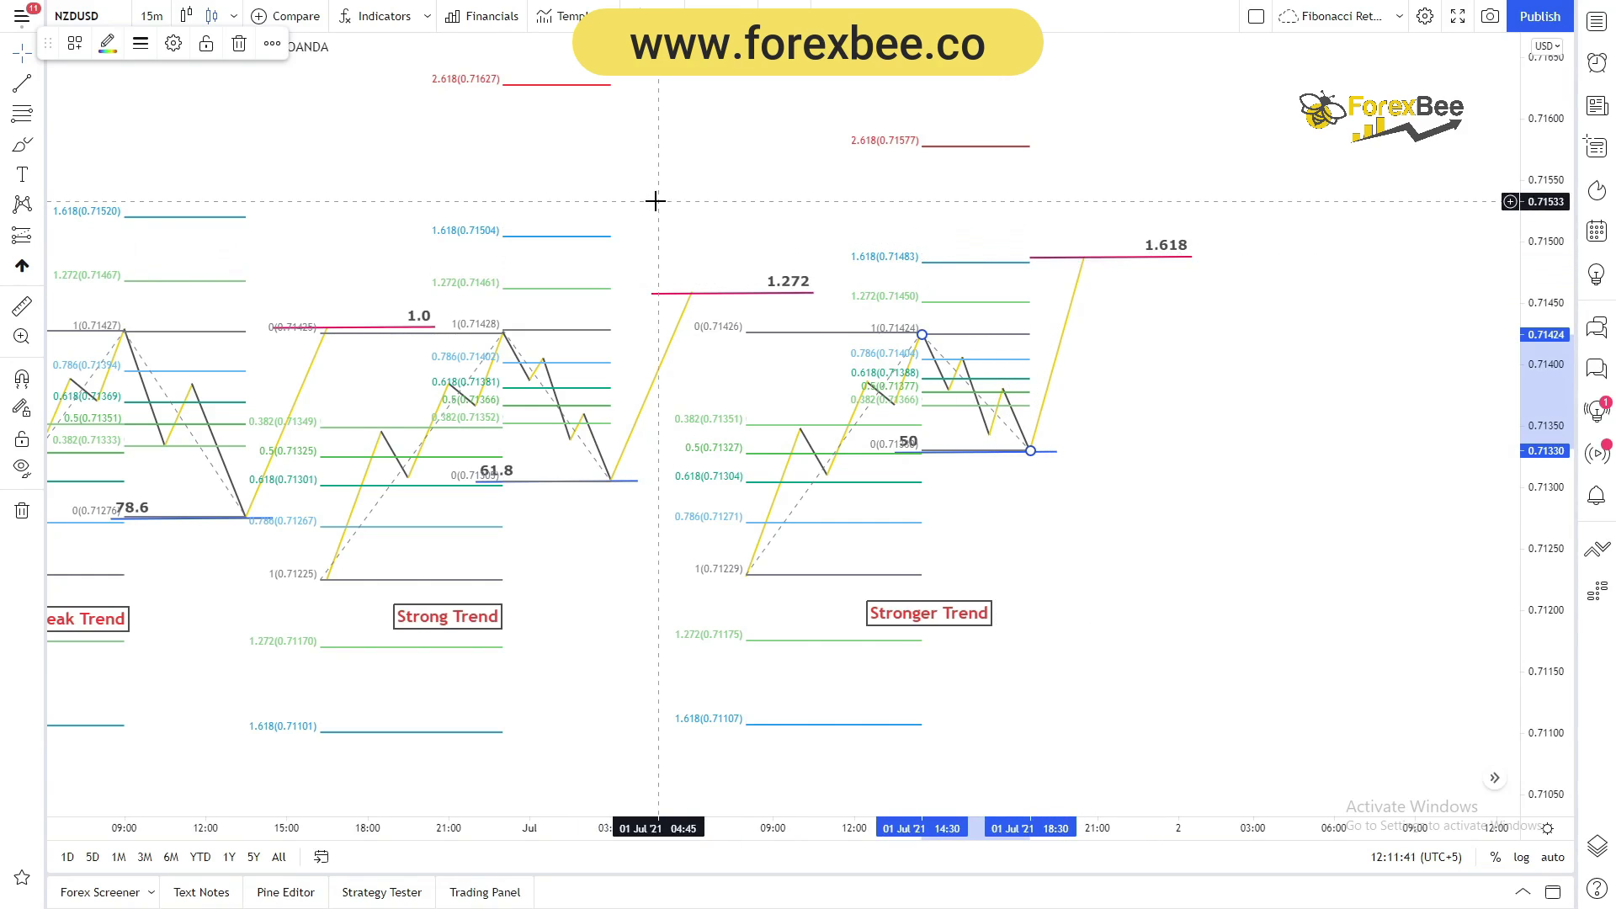
{"action": "mouse_move", "coordinate": [656, 199]}
{"action": "left_mouse_down"}
{"action": "mouse_move", "coordinate": [715, 178]}
{"action": "mouse_move", "coordinate": [1153, 143]}
{"action": "mouse_move", "coordinate": [1108, 119]}
{"action": "left_mouse_up"}
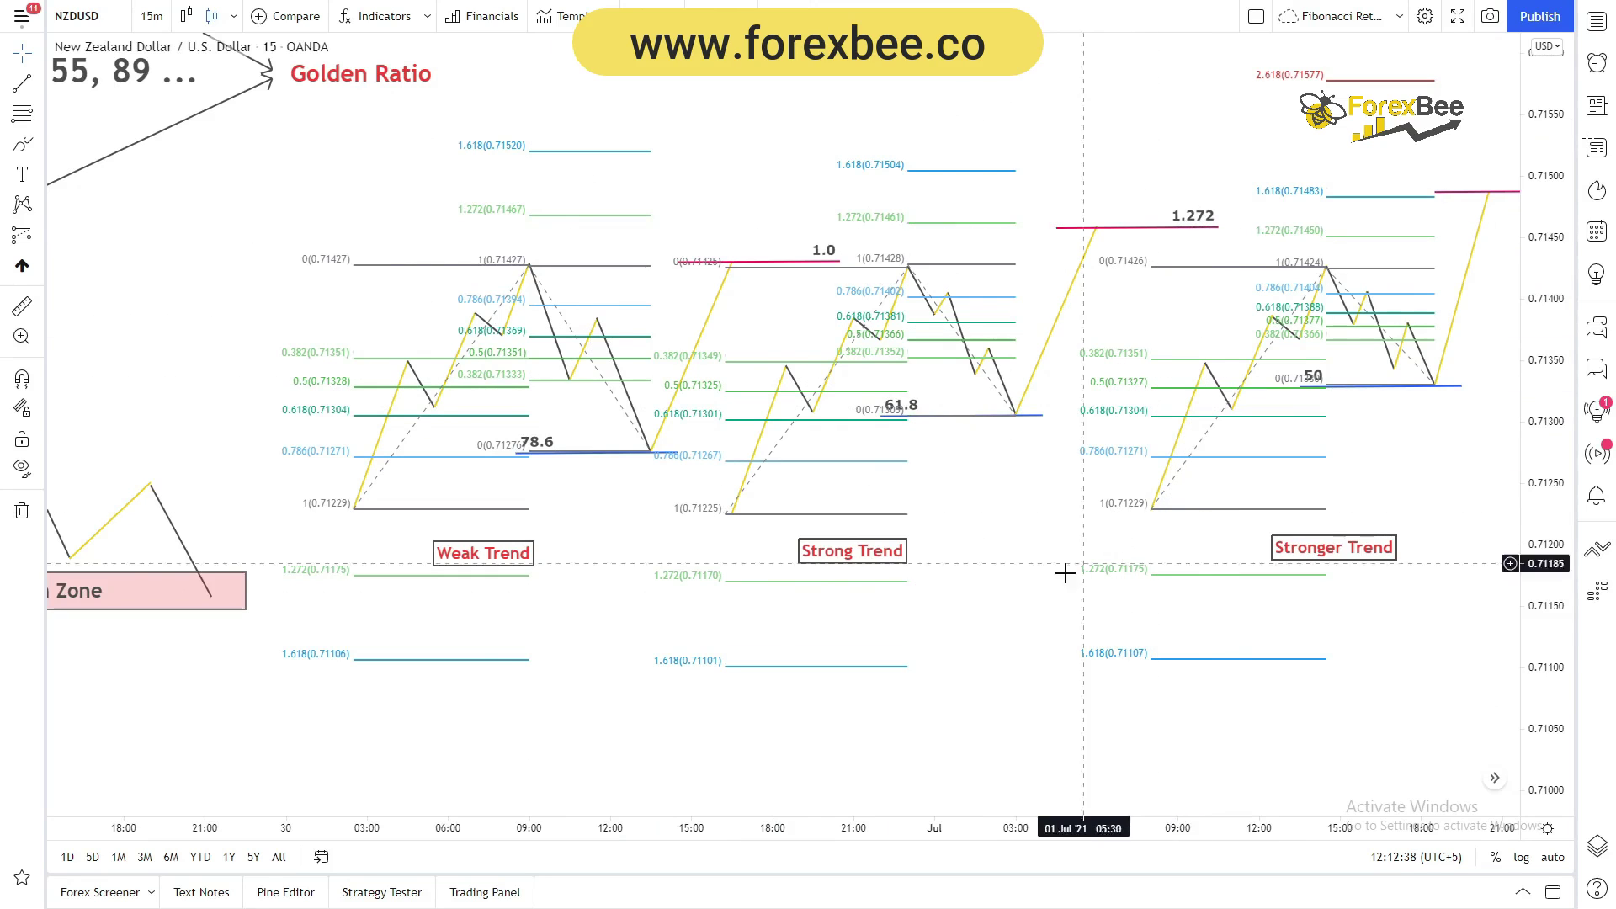
{"action": "left_click_drag", "start_coordinate": [1063, 570], "coordinate": [981, 566]}
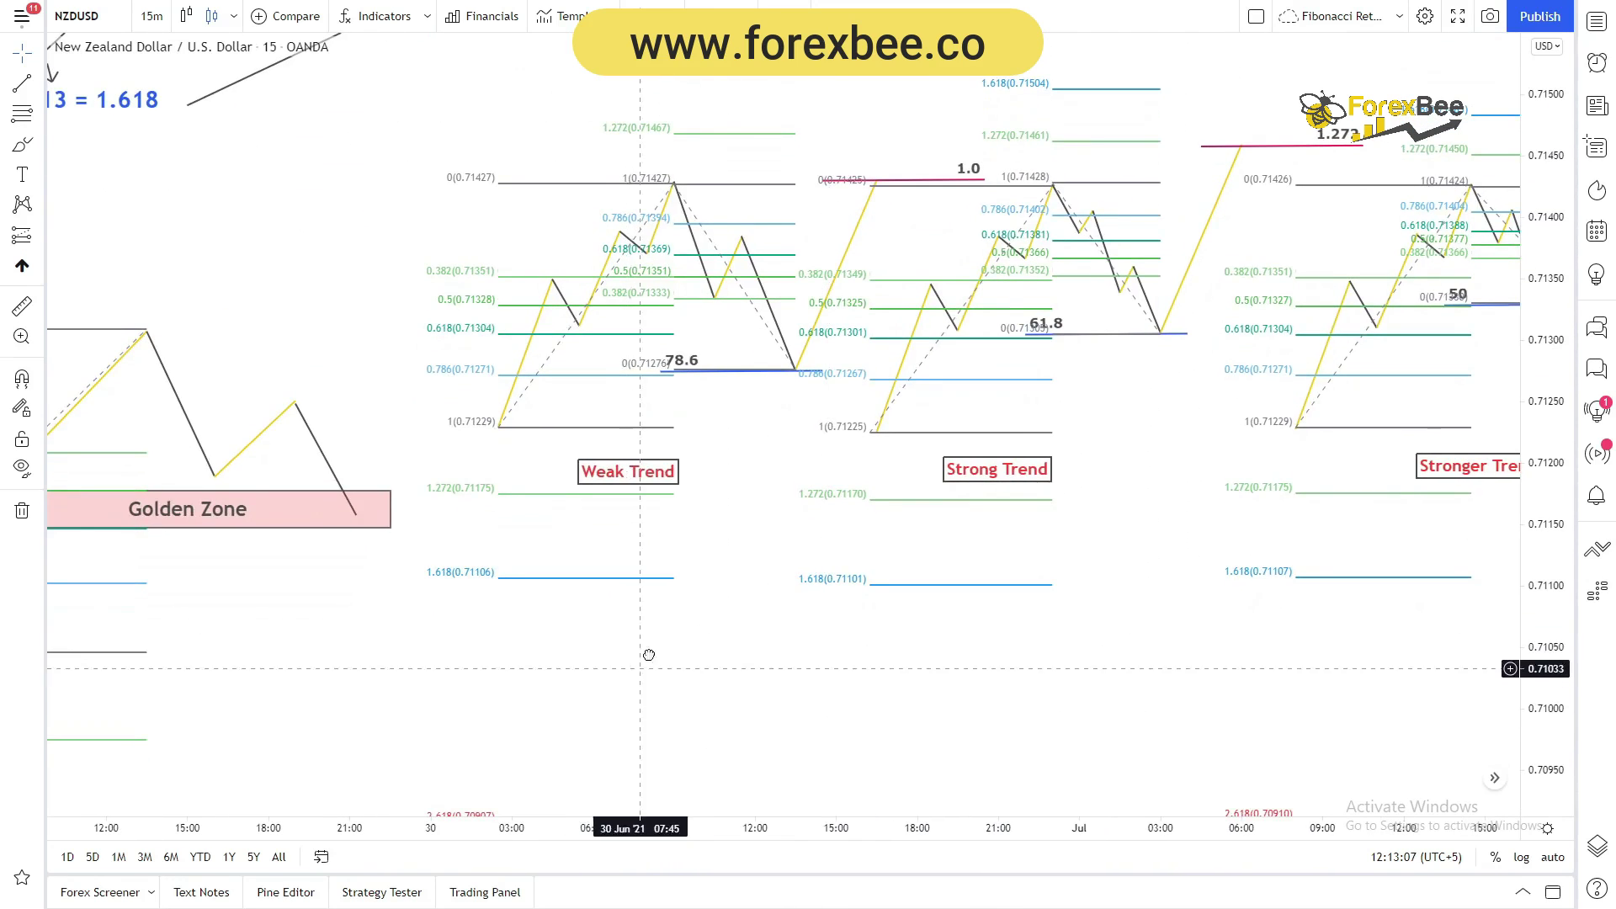
Pan right to show the Golden Zone retracement (0.71046–0.71309) beside the Weak and Strong Trend examples
{"action": "left_click_drag", "start_coordinate": [649, 654], "coordinate": [935, 412]}
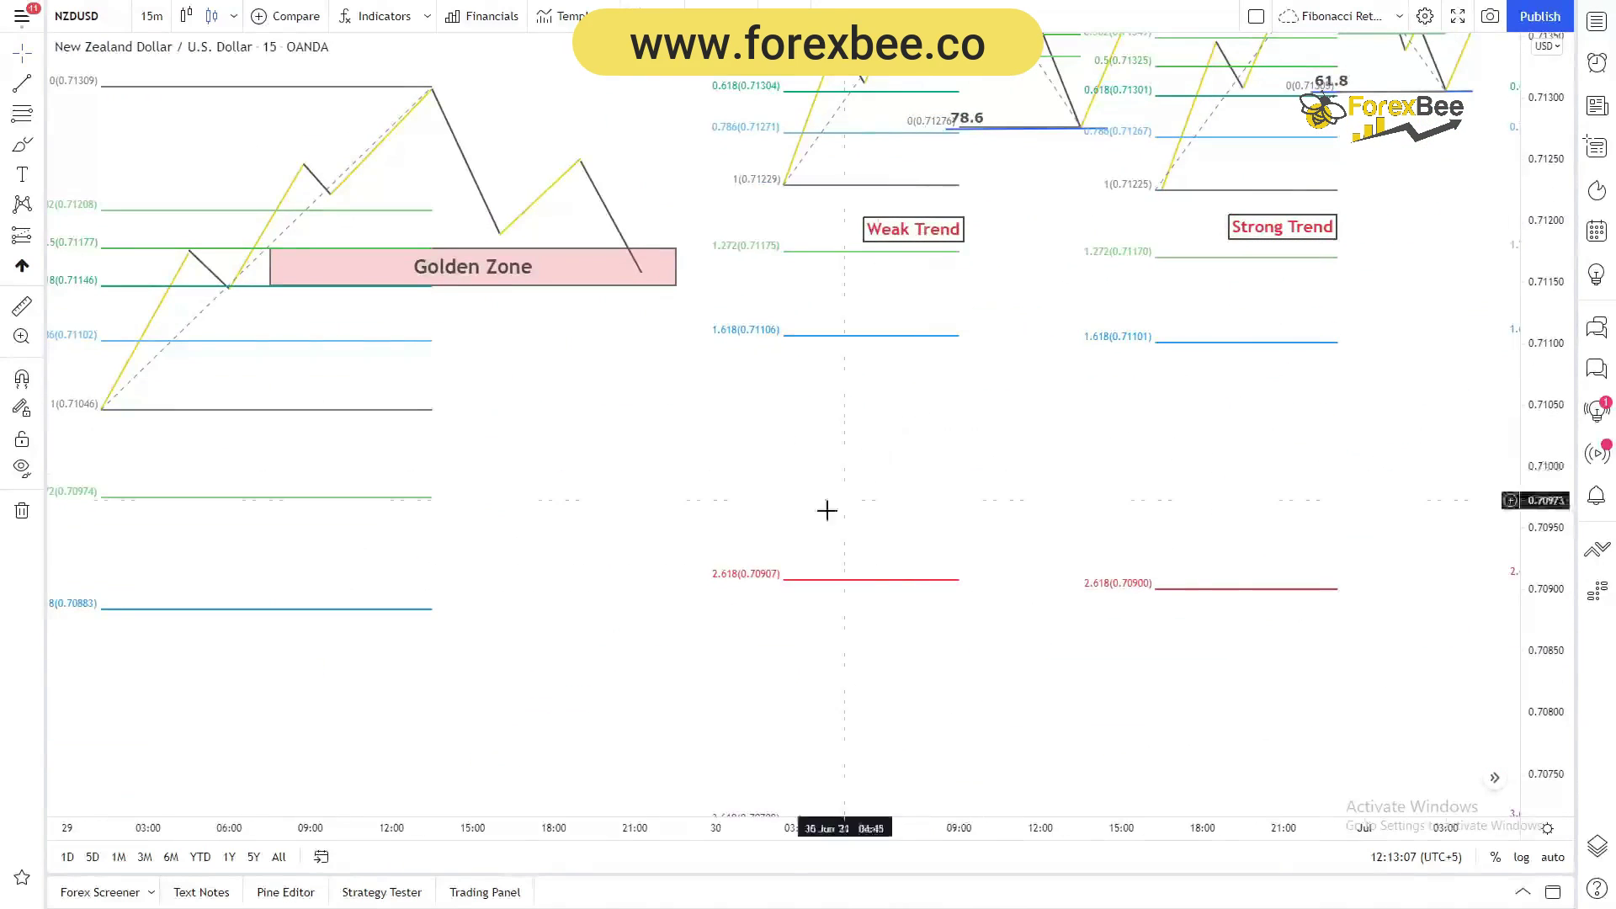
Delete the Fibonacci drawings on the Golden Zone, Weak Trend, Strong Trend and Stronger Trend examples
{"action": "left_click", "coordinate": [352, 503]}
{"action": "key", "text": "Delete"}
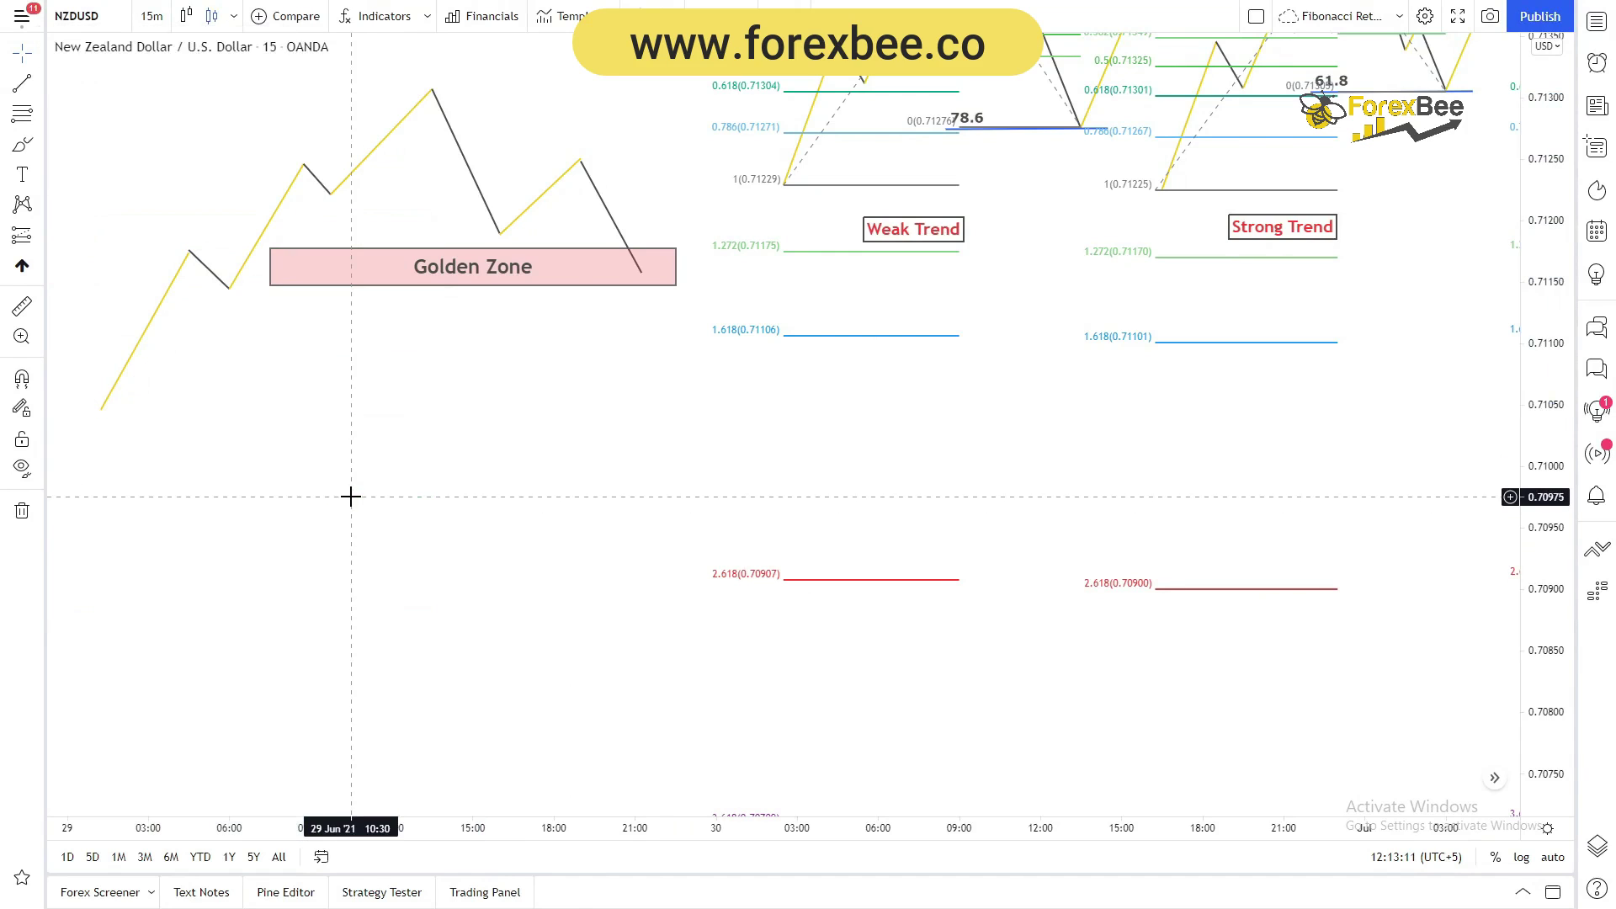
{"action": "left_click", "coordinate": [866, 336]}
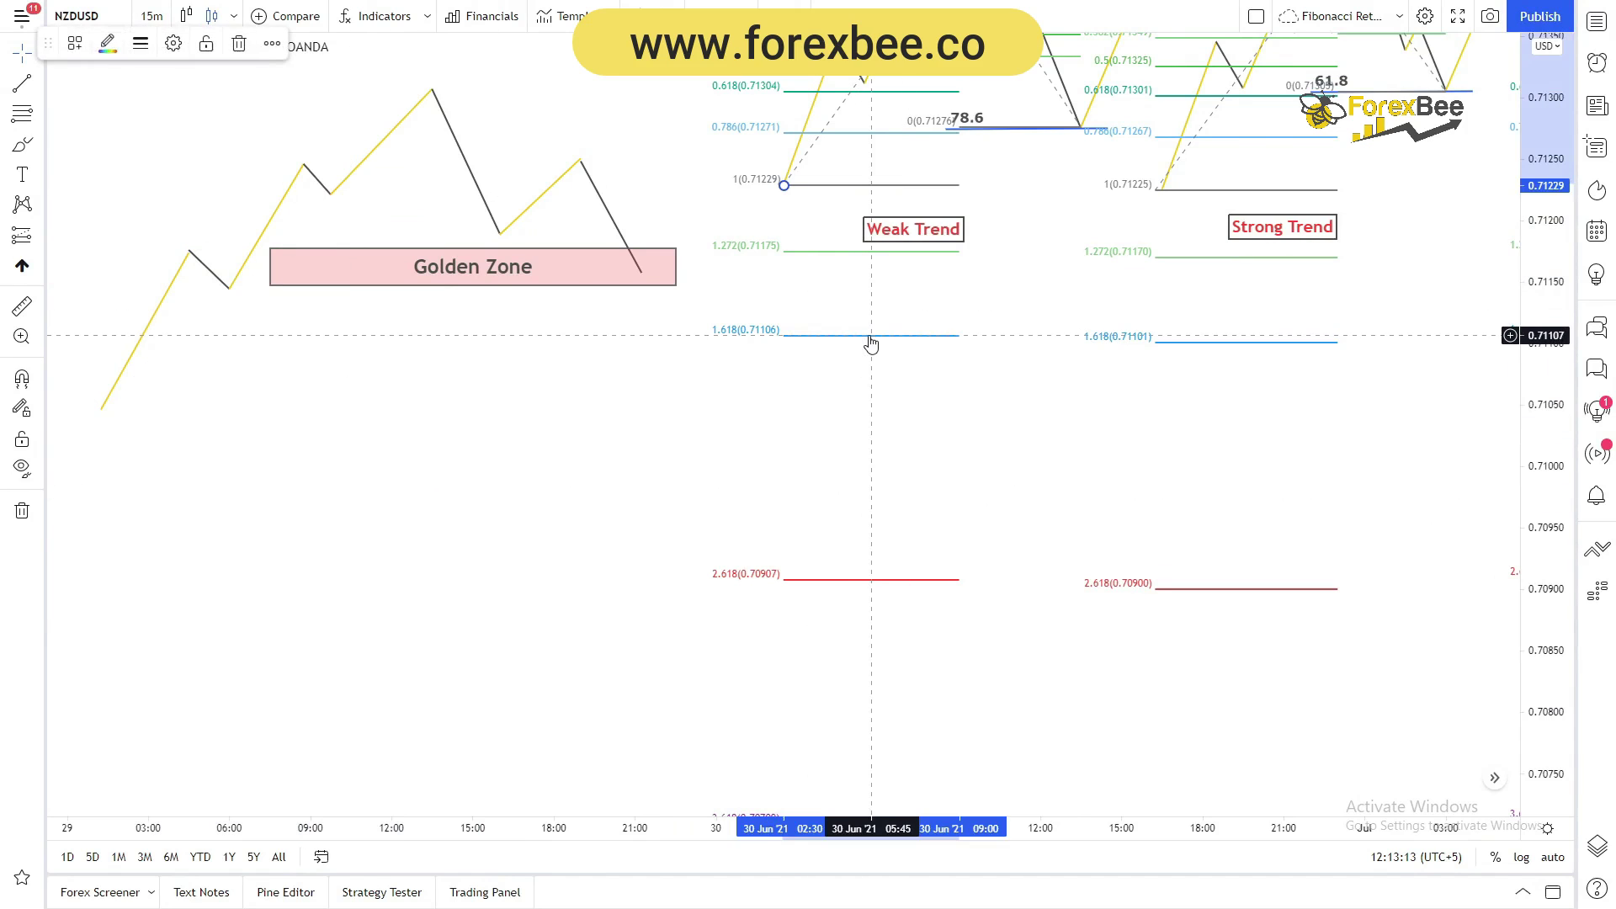
{"action": "key", "text": "Delete"}
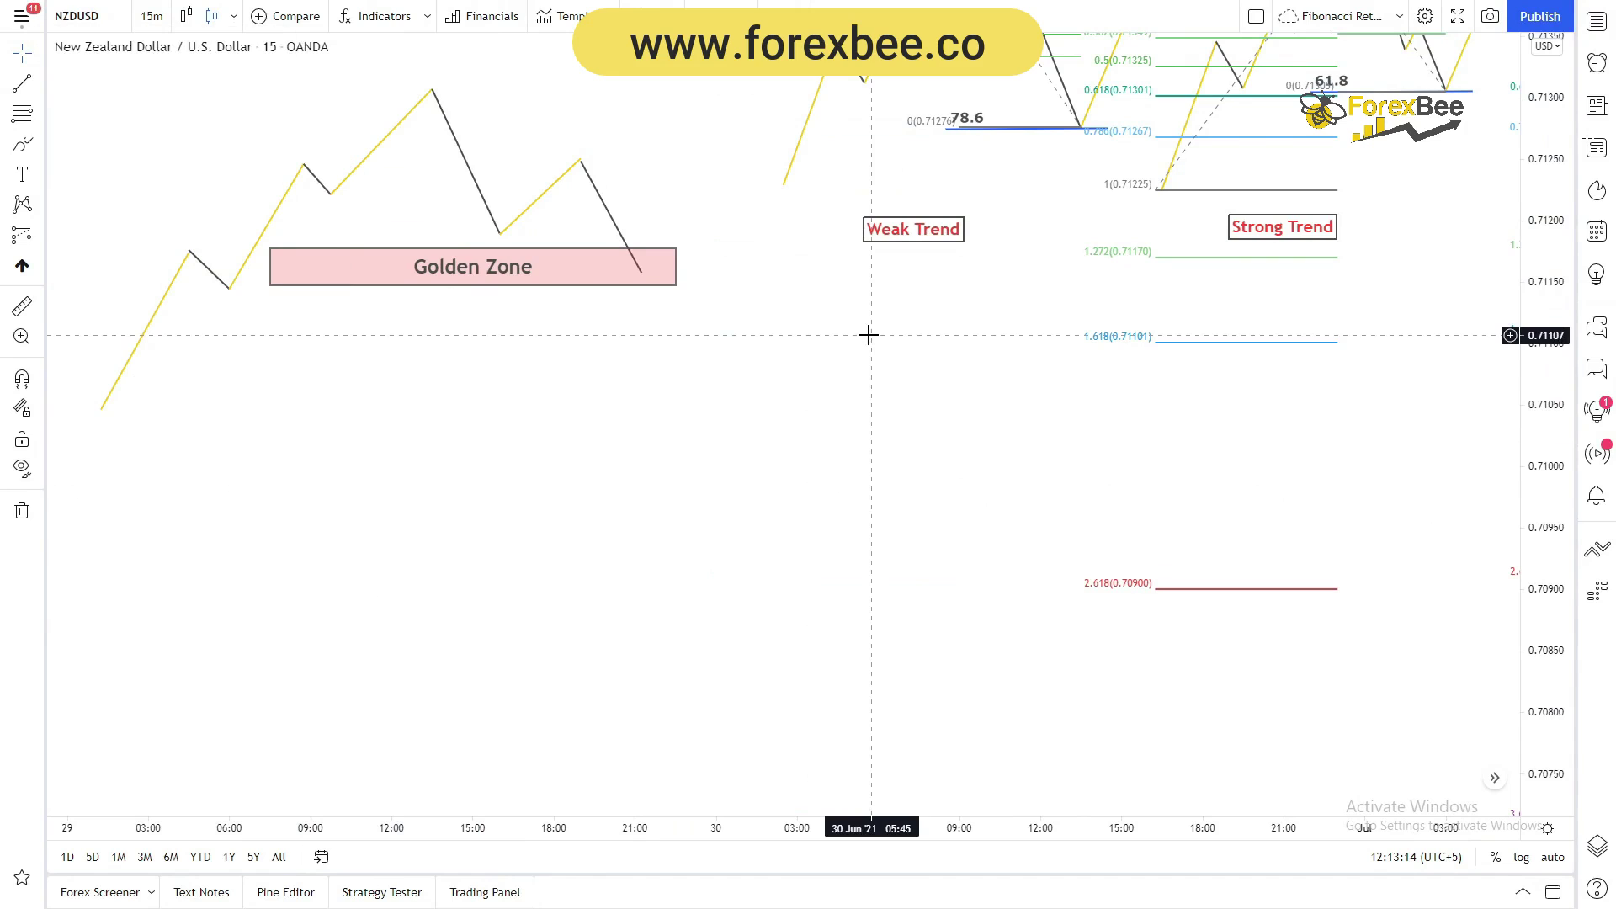
{"action": "left_click", "coordinate": [1275, 341]}
{"action": "key", "text": "Delete"}
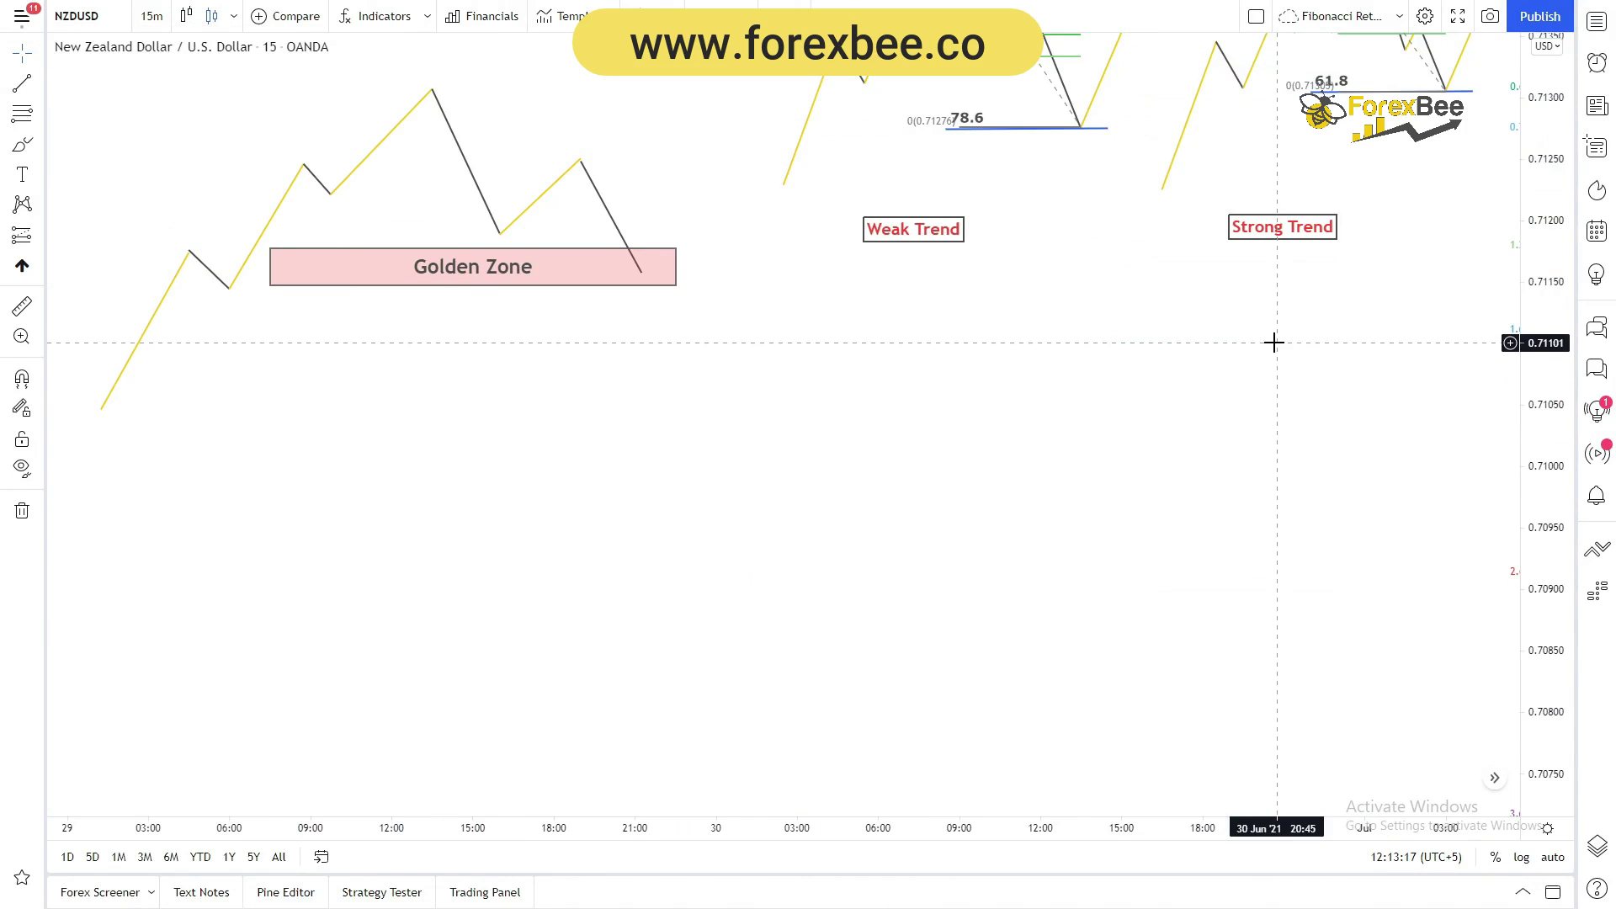
{"action": "left_click_drag", "start_coordinate": [1305, 379], "coordinate": [725, 368]}
{"action": "left_click", "coordinate": [1123, 286]}
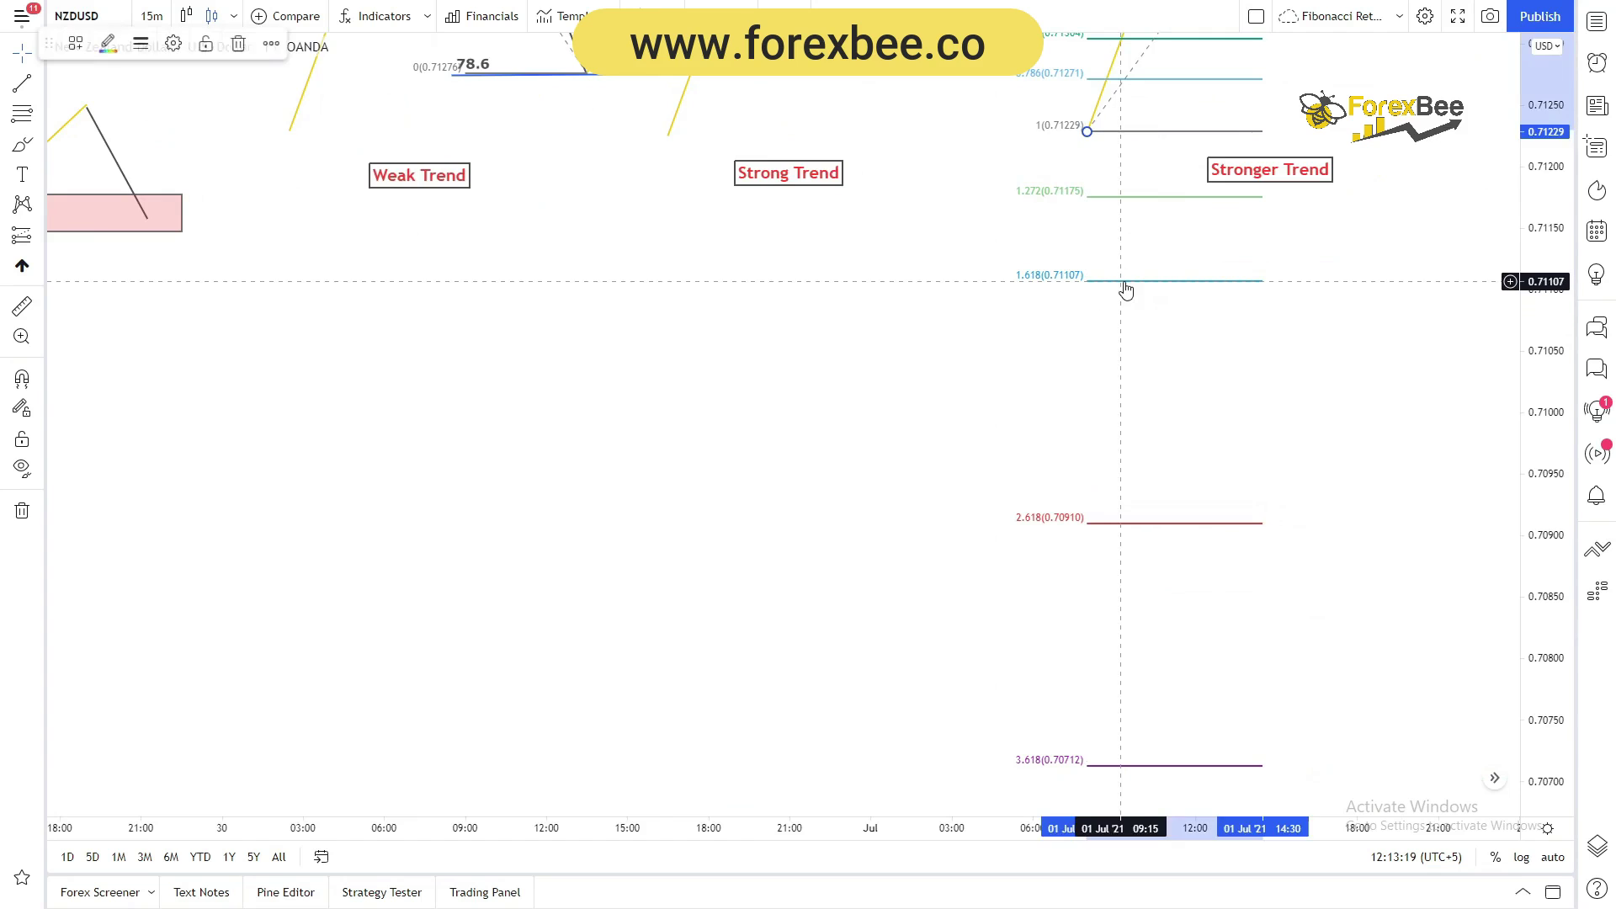
{"action": "key", "text": "Delete"}
{"action": "left_click_drag", "start_coordinate": [934, 397], "coordinate": [1381, 220]}
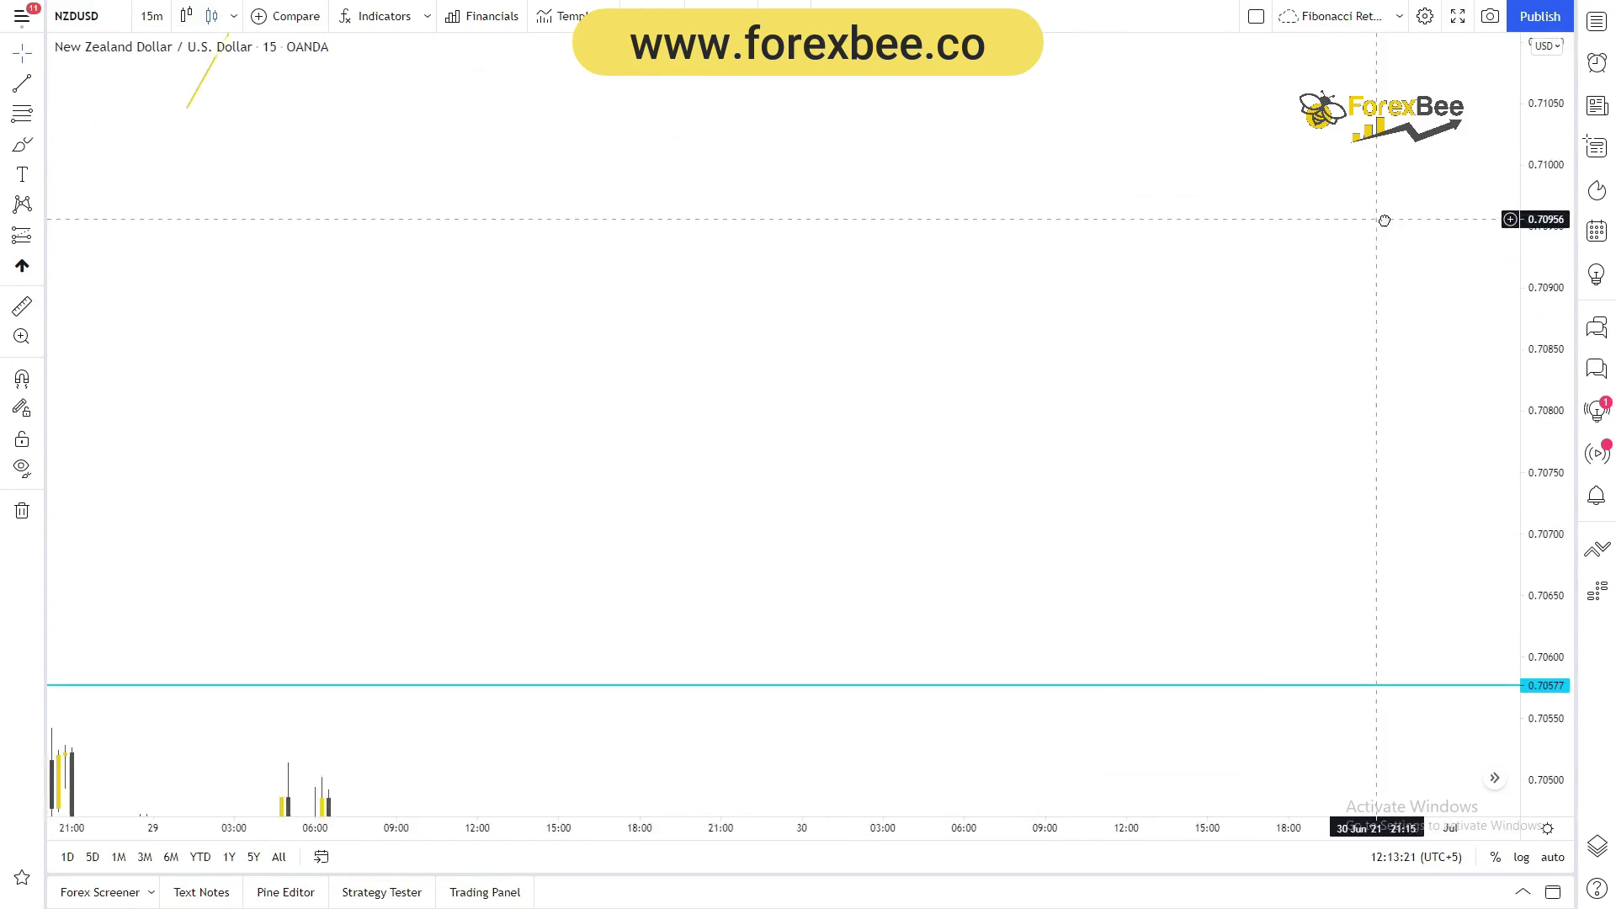
Pan back to earlier candles and bring the pink demand zones into view
{"action": "left_click_drag", "start_coordinate": [913, 432], "coordinate": [1360, 425]}
{"action": "left_click_drag", "start_coordinate": [909, 420], "coordinate": [1017, 404]}
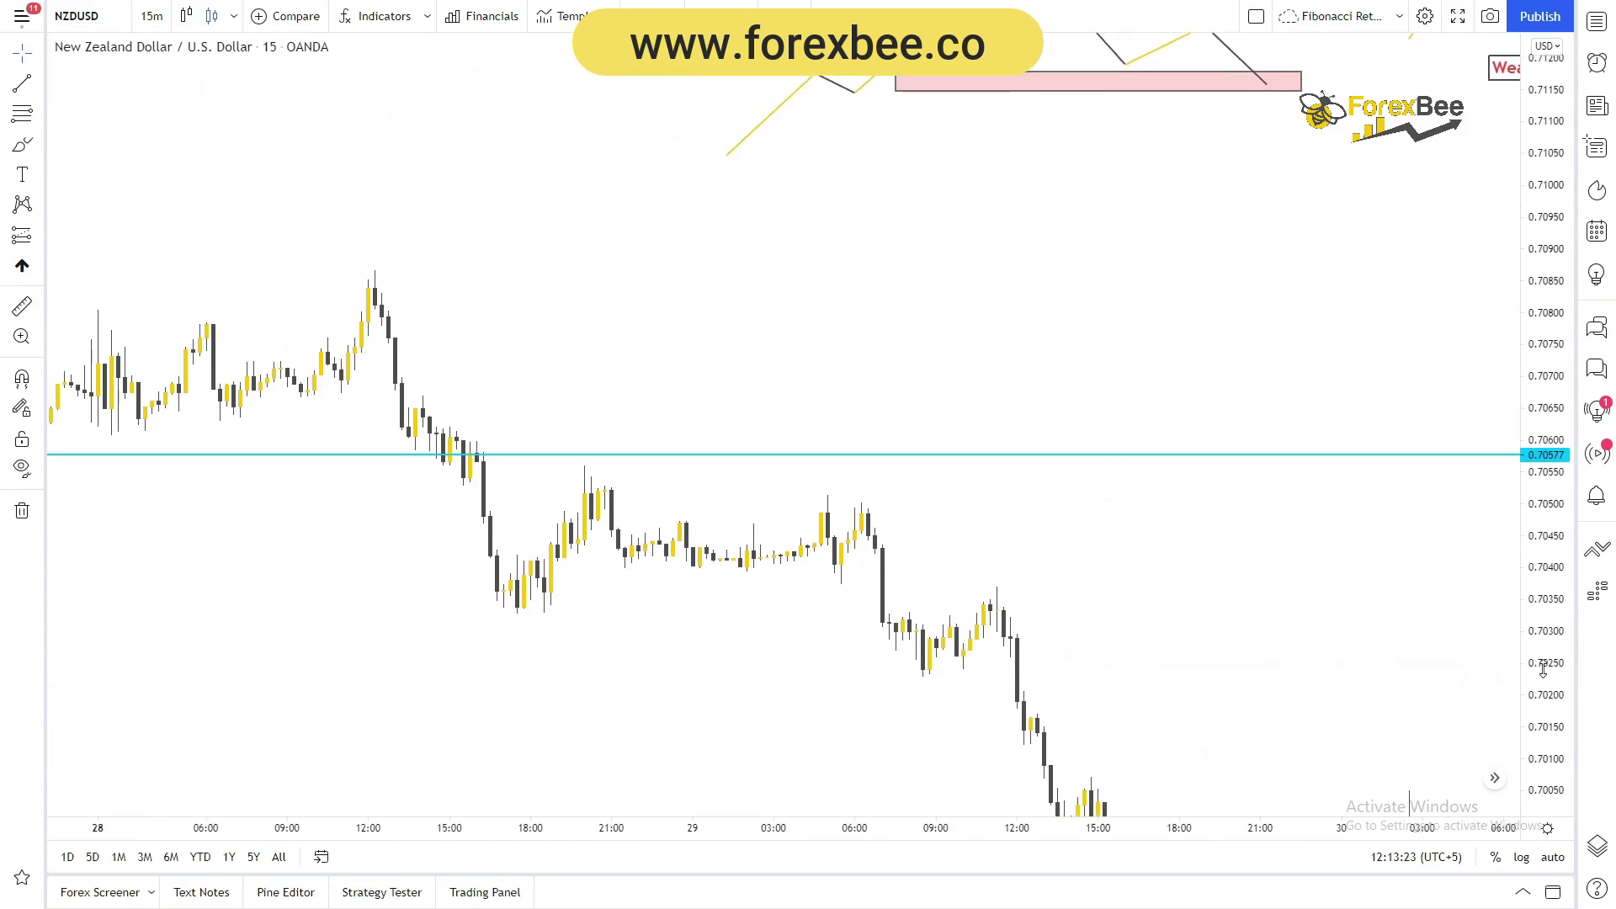
{"action": "scroll", "coordinate": [753, 833], "scroll_direction": "down", "scroll_amount": 5}
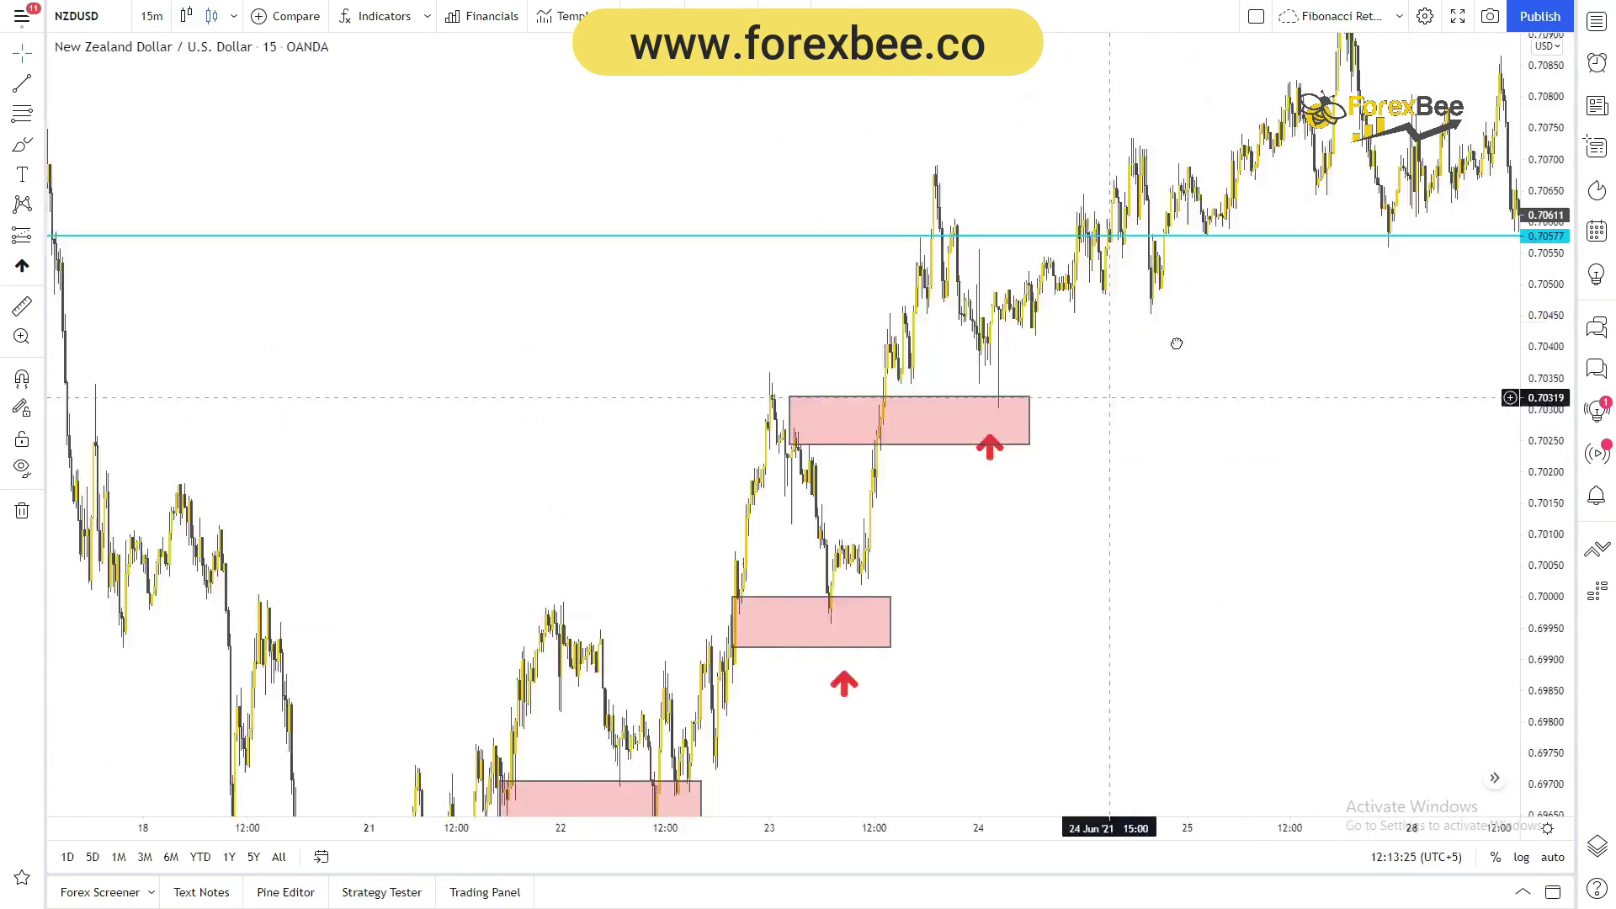
{"action": "scroll", "coordinate": [646, 596], "scroll_direction": "up", "scroll_amount": 3}
{"action": "left_click_drag", "start_coordinate": [646, 597], "coordinate": [828, 307]}
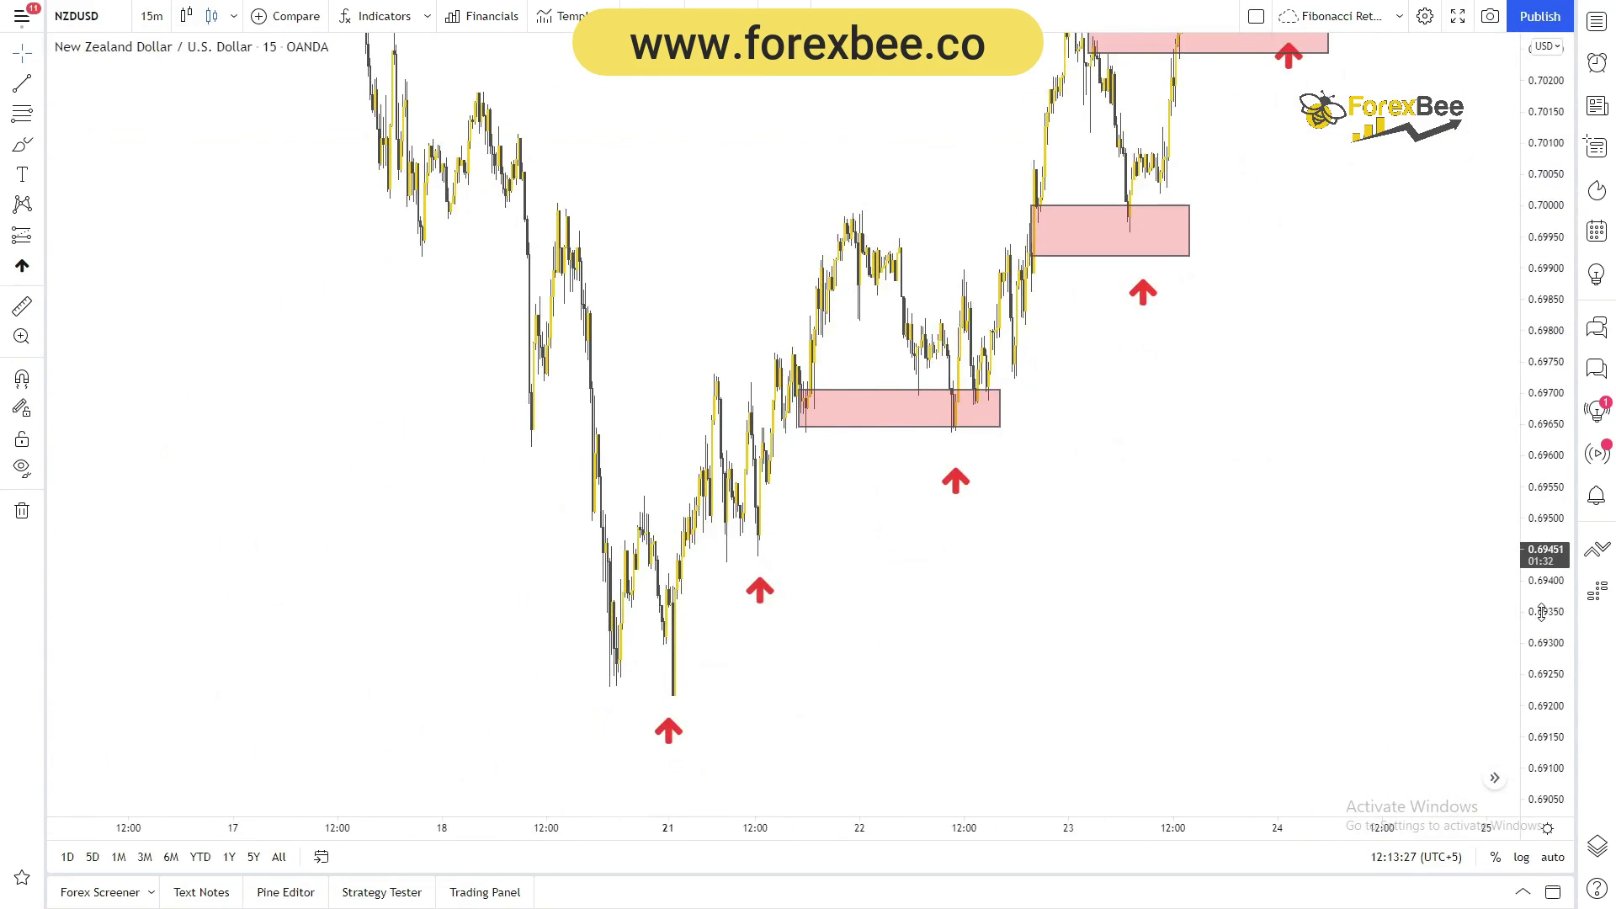
{"action": "mouse_move", "coordinate": [1542, 612]}
{"action": "left_mouse_down"}
{"action": "mouse_move", "coordinate": [1541, 581]}
{"action": "mouse_move", "coordinate": [1541, 599]}
{"action": "left_mouse_up"}
Zoom in on the 21 June swings, showing the red arrows under lows below the 0.6965–0.6970 zone
{"action": "left_click_drag", "start_coordinate": [946, 836], "coordinate": [1022, 577]}
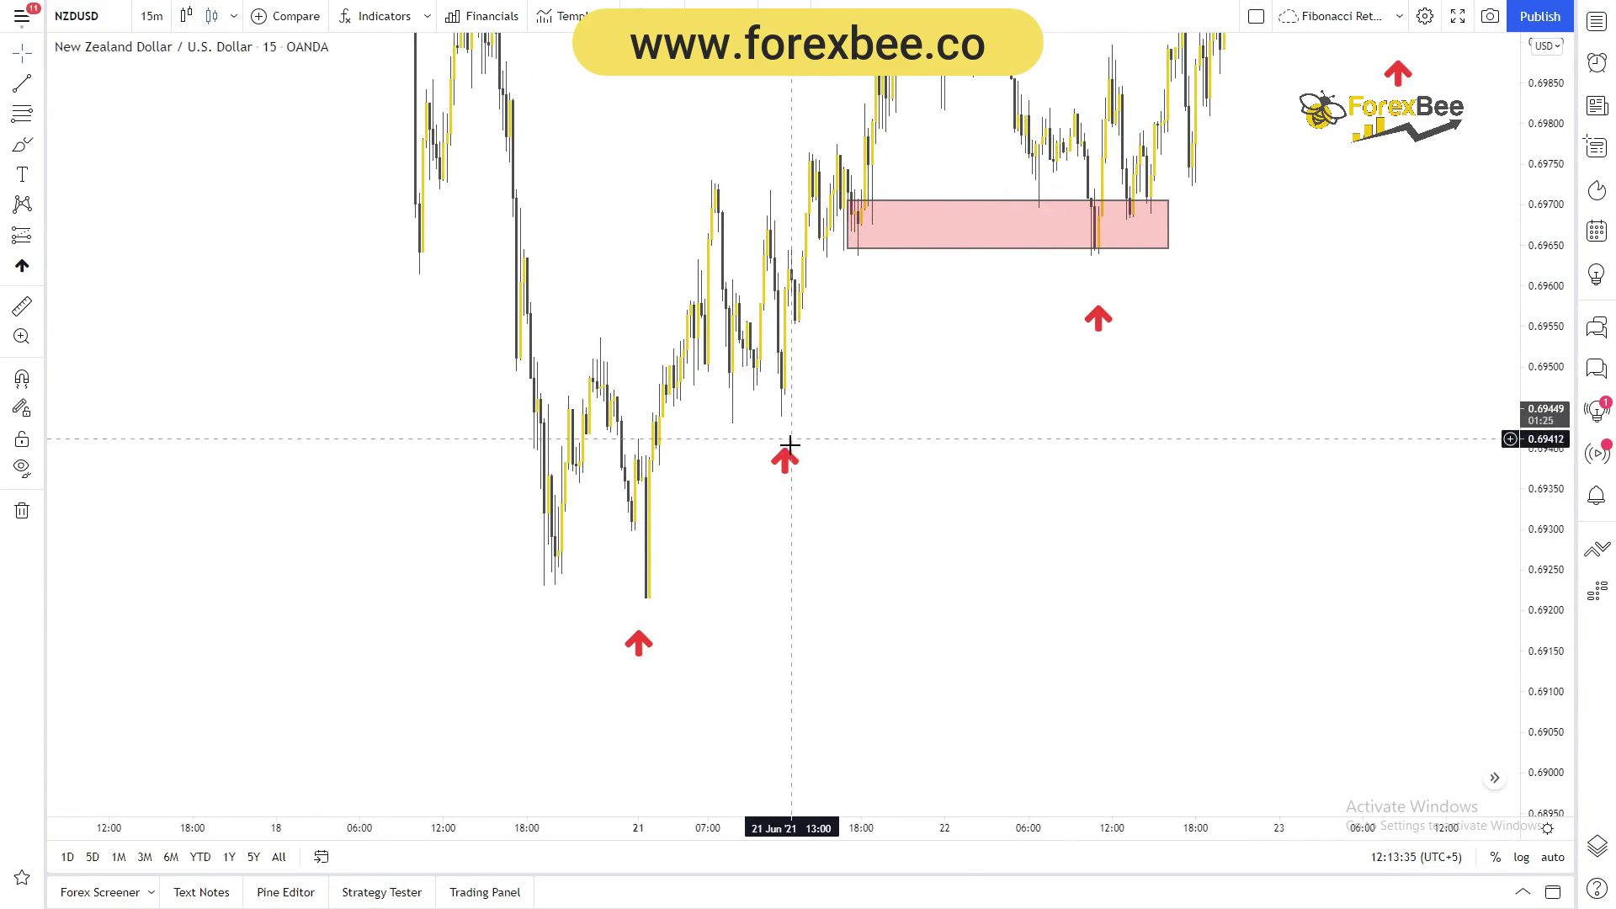
{"action": "scroll", "coordinate": [545, 609], "scroll_direction": "right", "scroll_amount": 1}
{"action": "scroll", "coordinate": [549, 789], "scroll_direction": "right", "scroll_amount": 3}
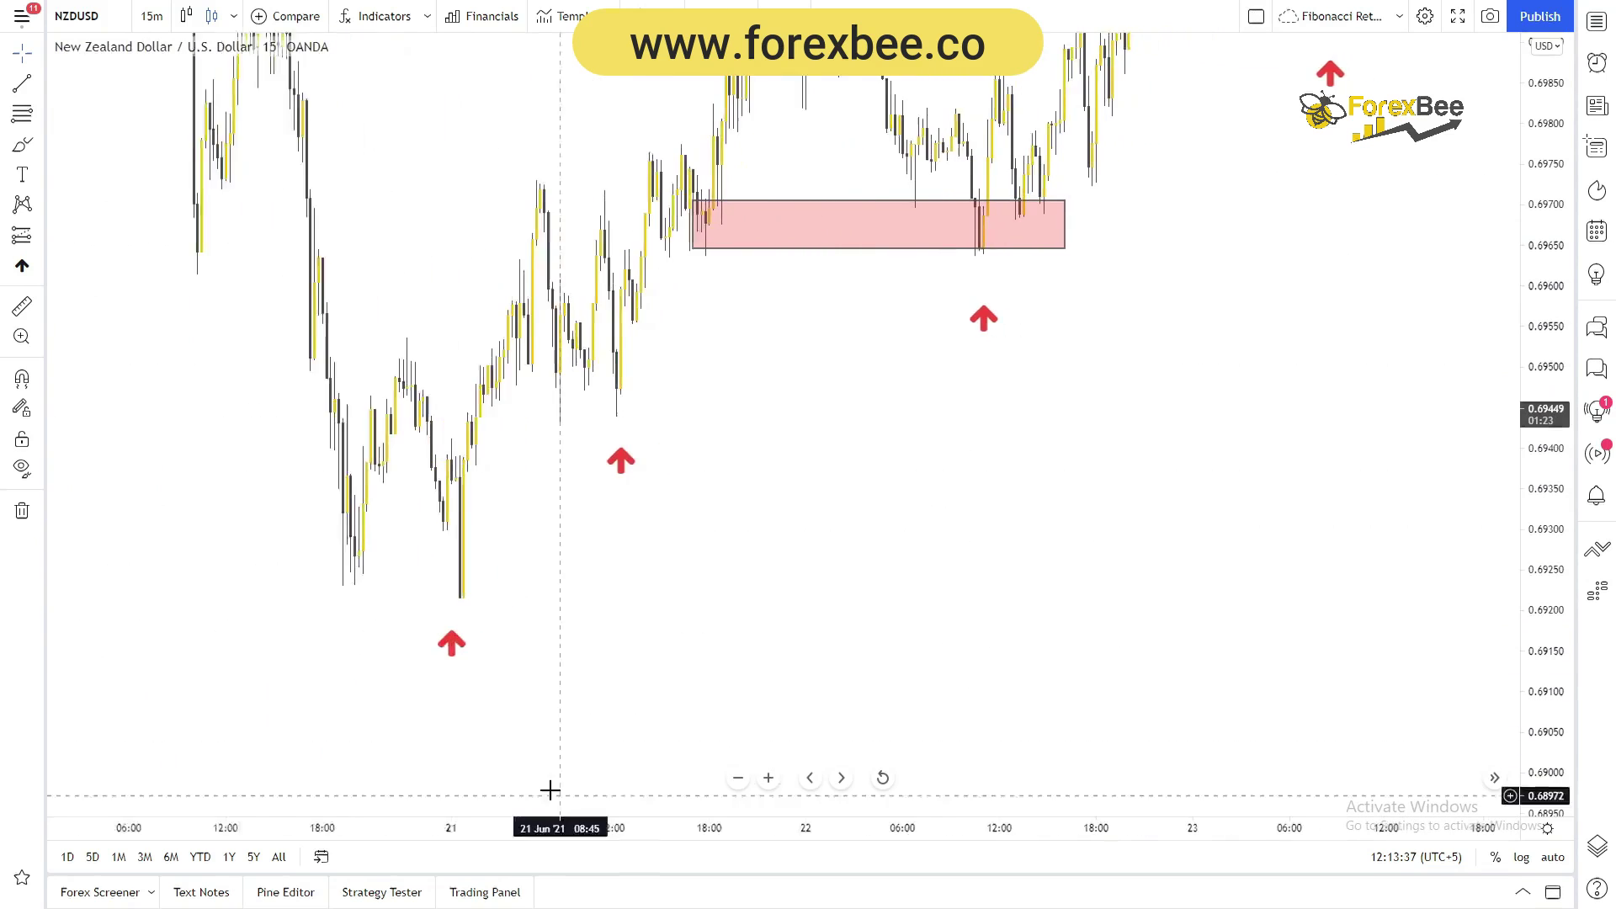
{"action": "left_click_drag", "start_coordinate": [549, 789], "coordinate": [909, 539]}
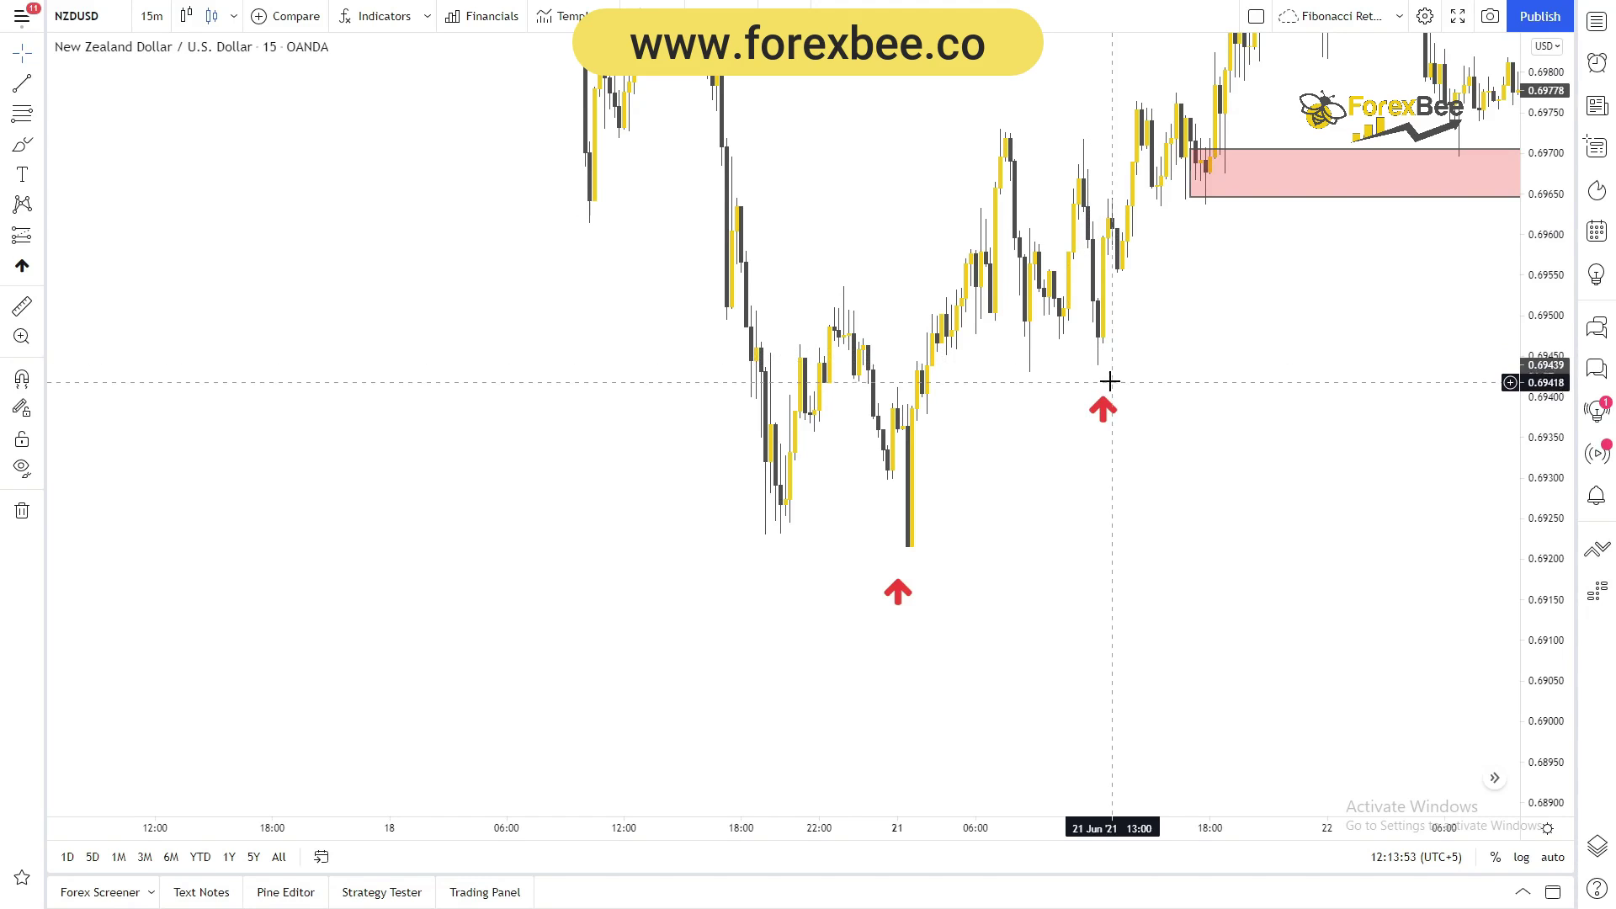
{"action": "left_click_drag", "start_coordinate": [1262, 318], "coordinate": [929, 474]}
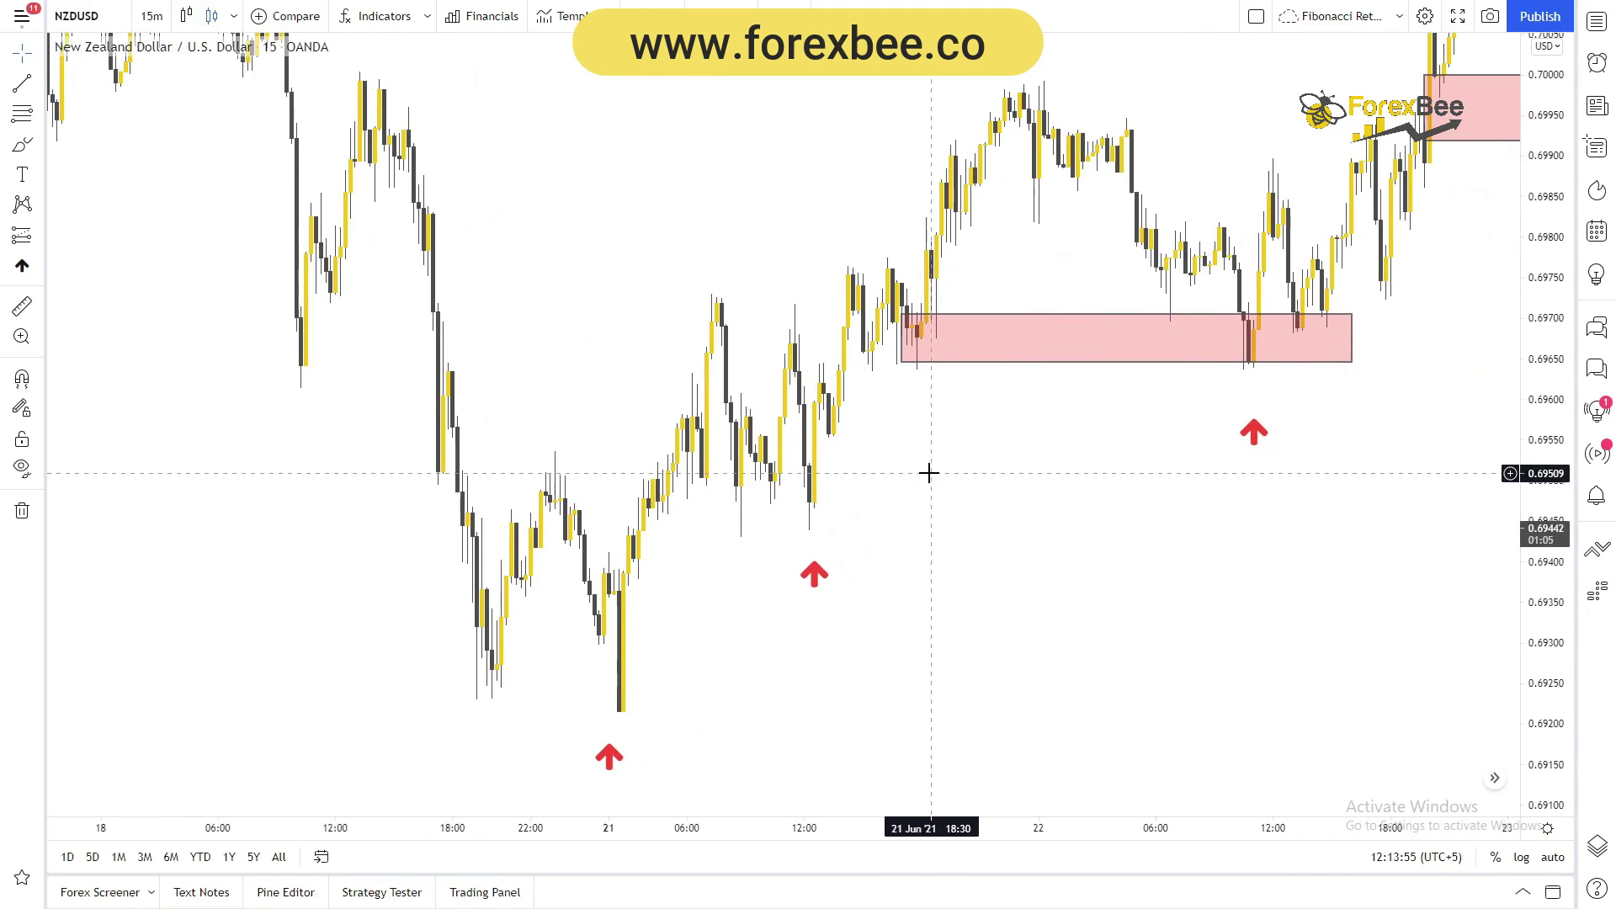
{"action": "scroll", "coordinate": [673, 345], "scroll_direction": "left", "scroll_amount": 5}
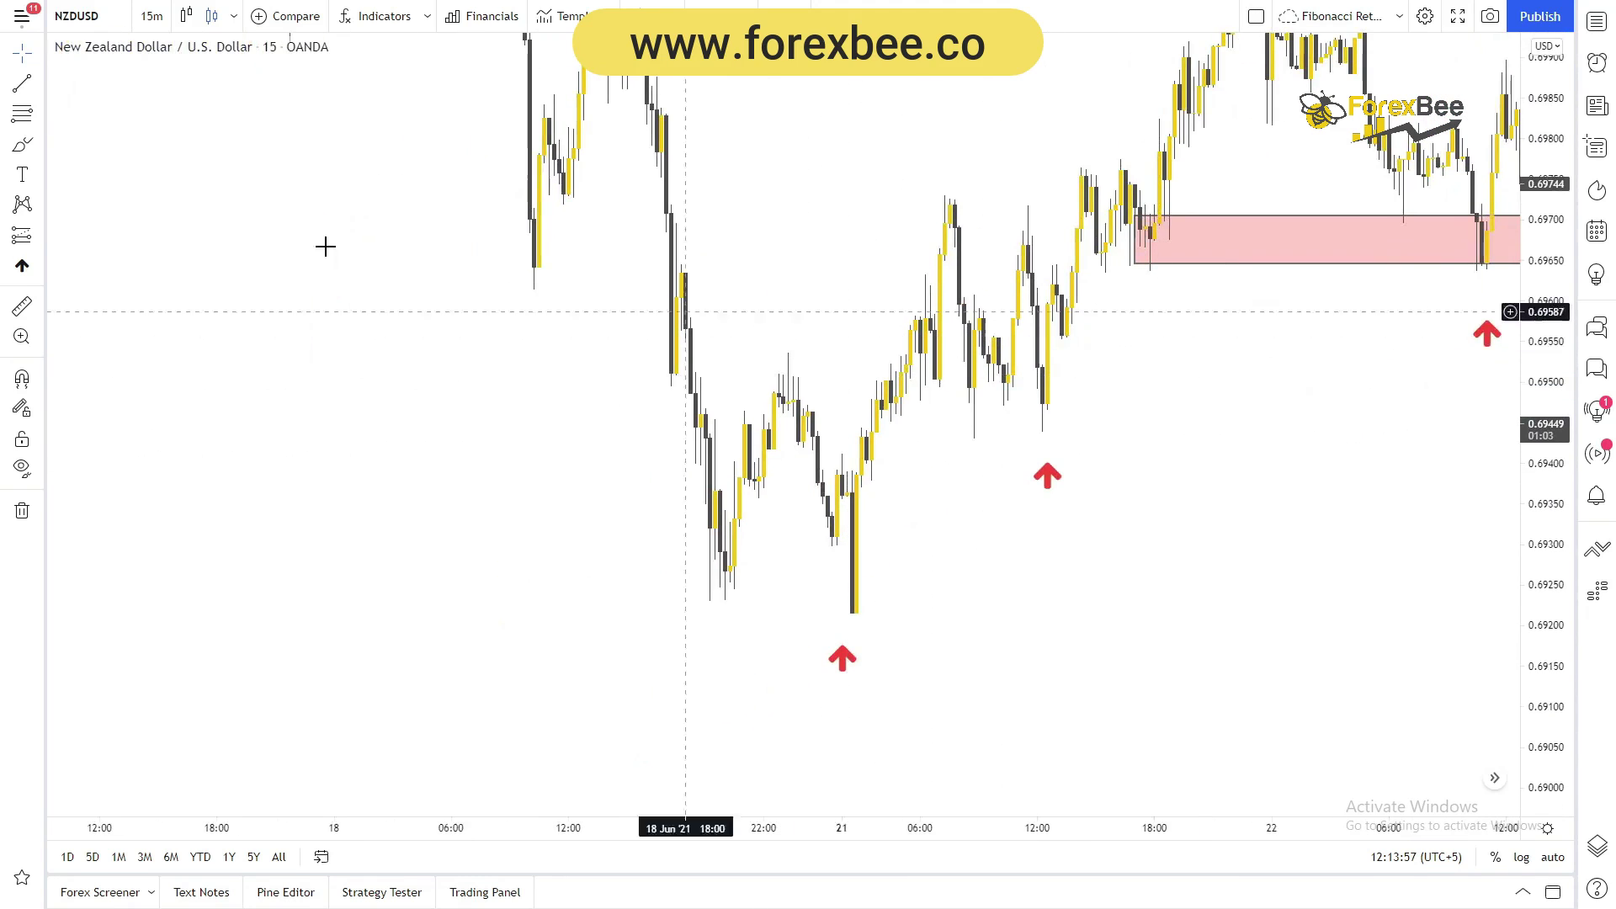
Draw a Fibonacci retracement from the 0.69211 low to the 0.69721 high, then pan to the next swing
{"action": "left_click", "coordinate": [27, 119]}
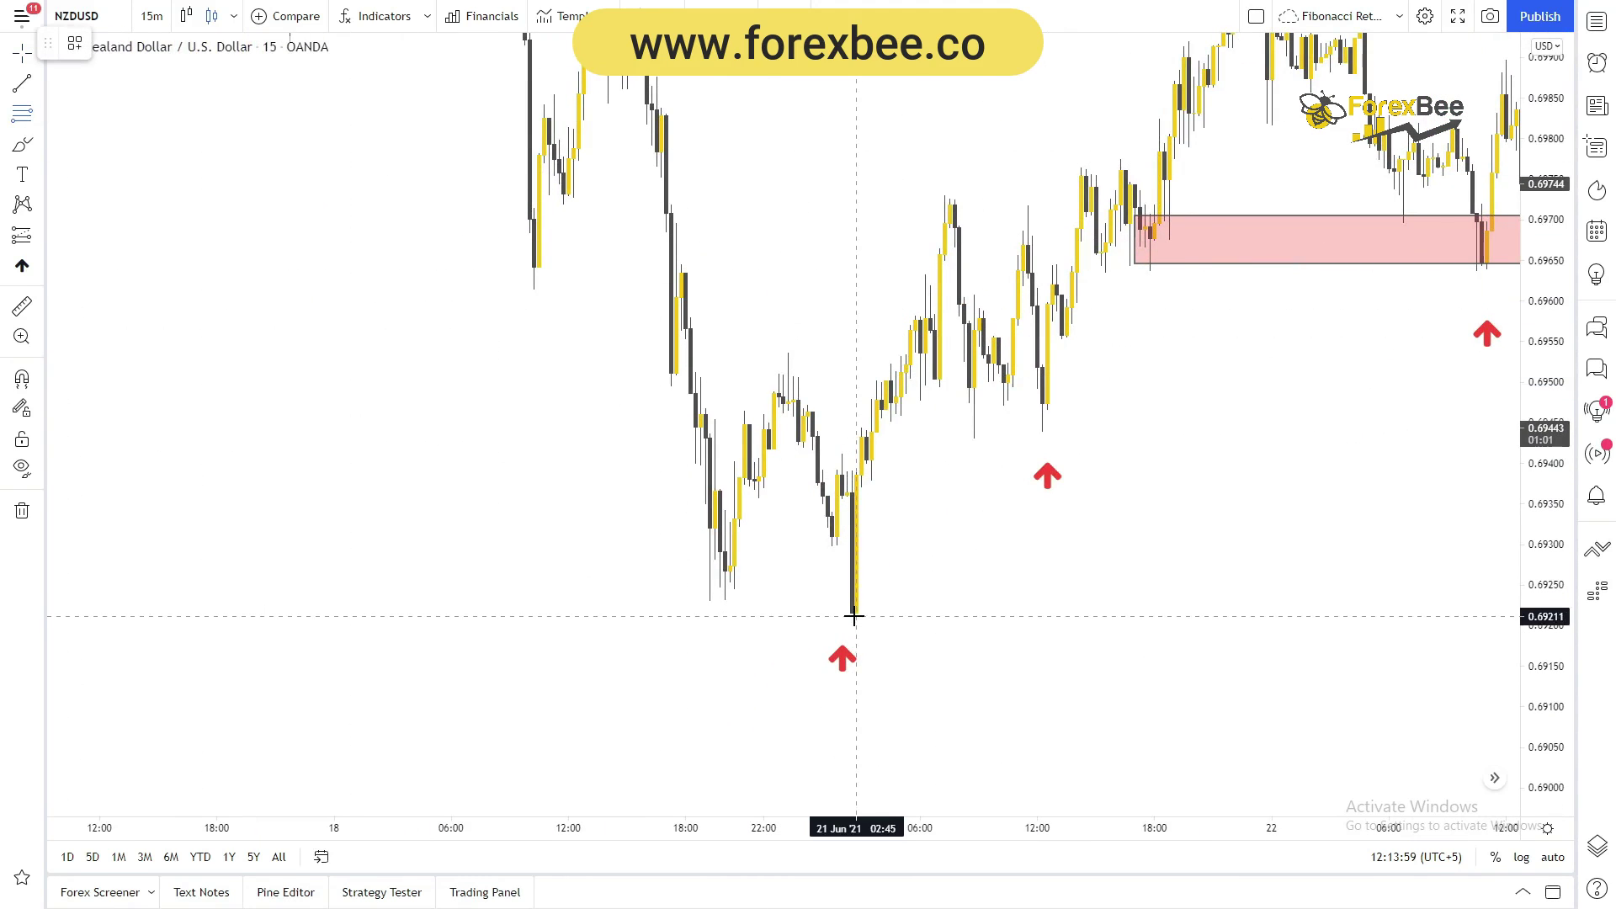
{"action": "left_click", "coordinate": [853, 617]}
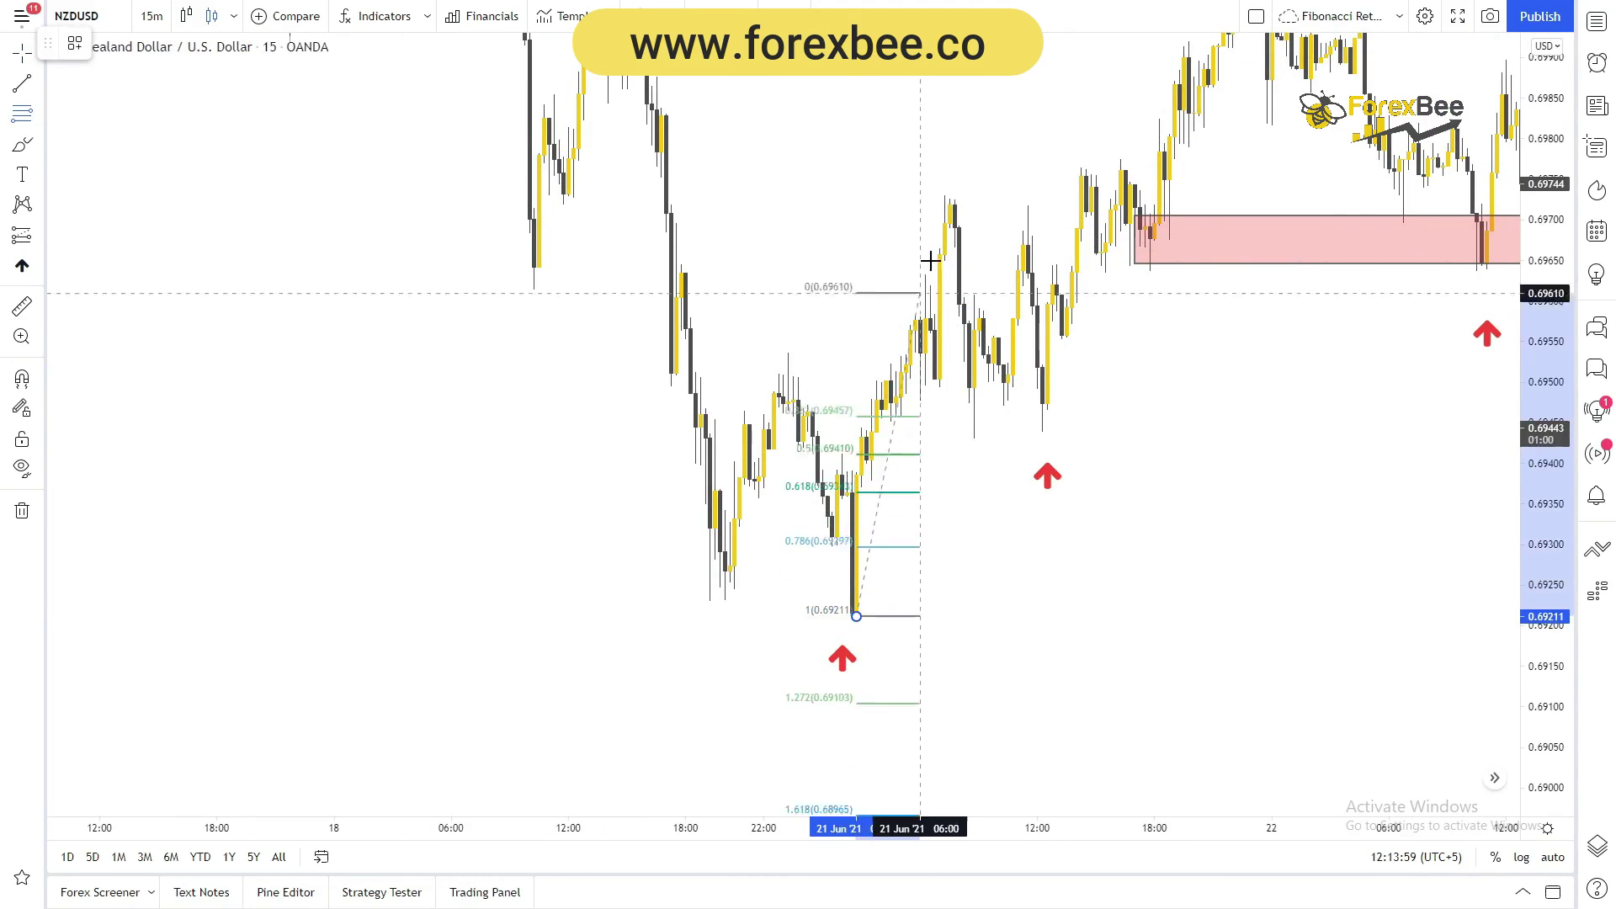
{"action": "left_click", "coordinate": [948, 200]}
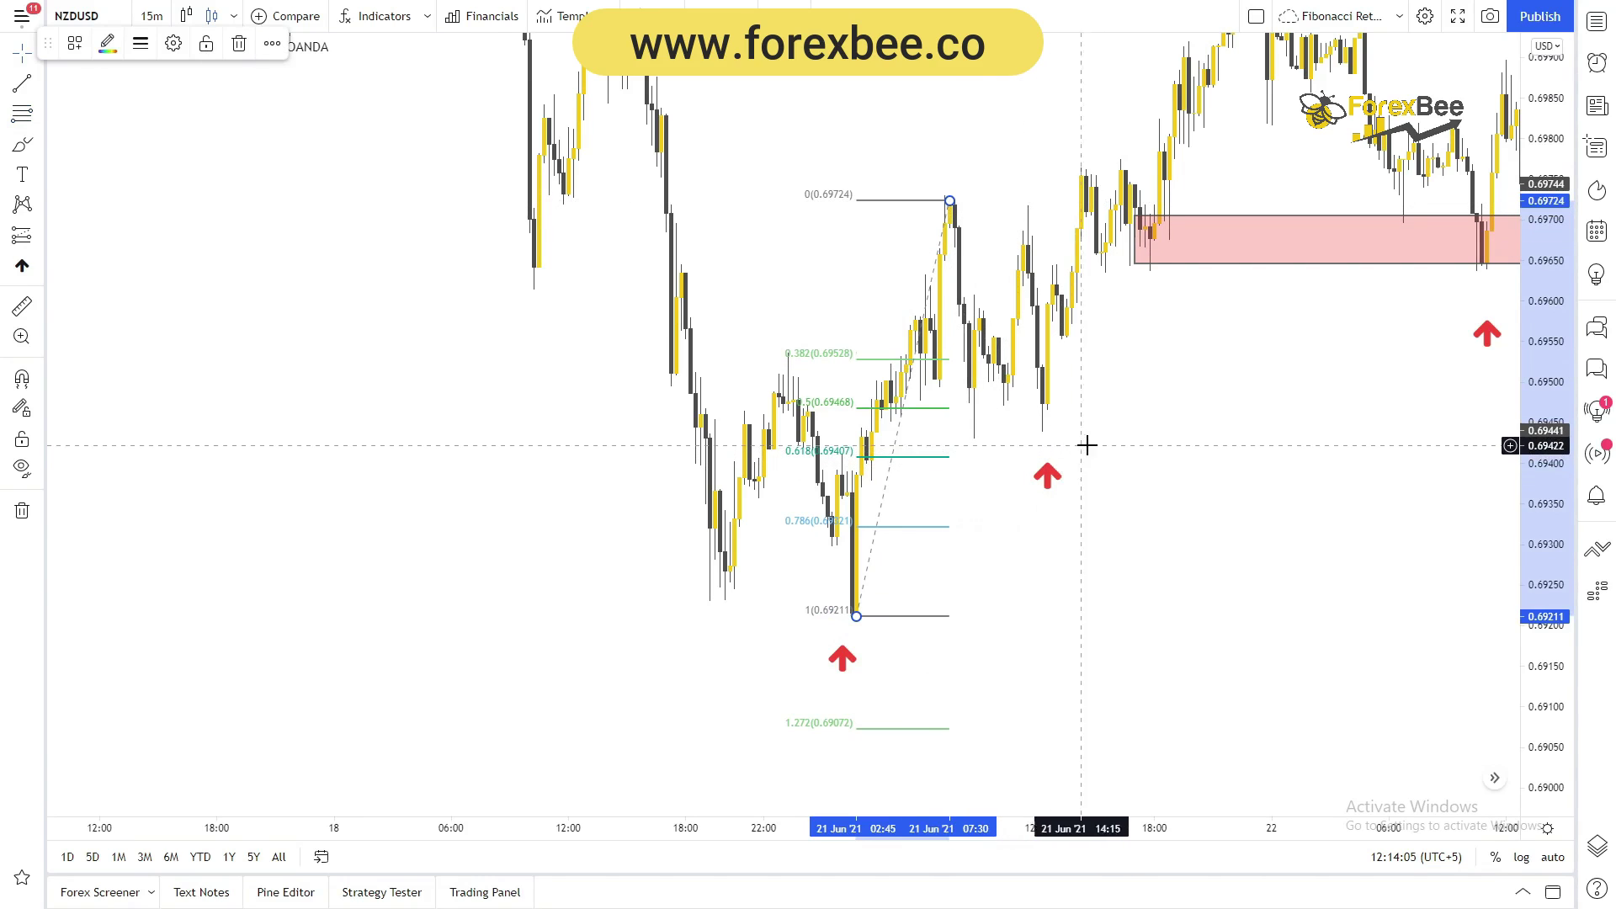
{"action": "left_click", "coordinate": [1038, 433]}
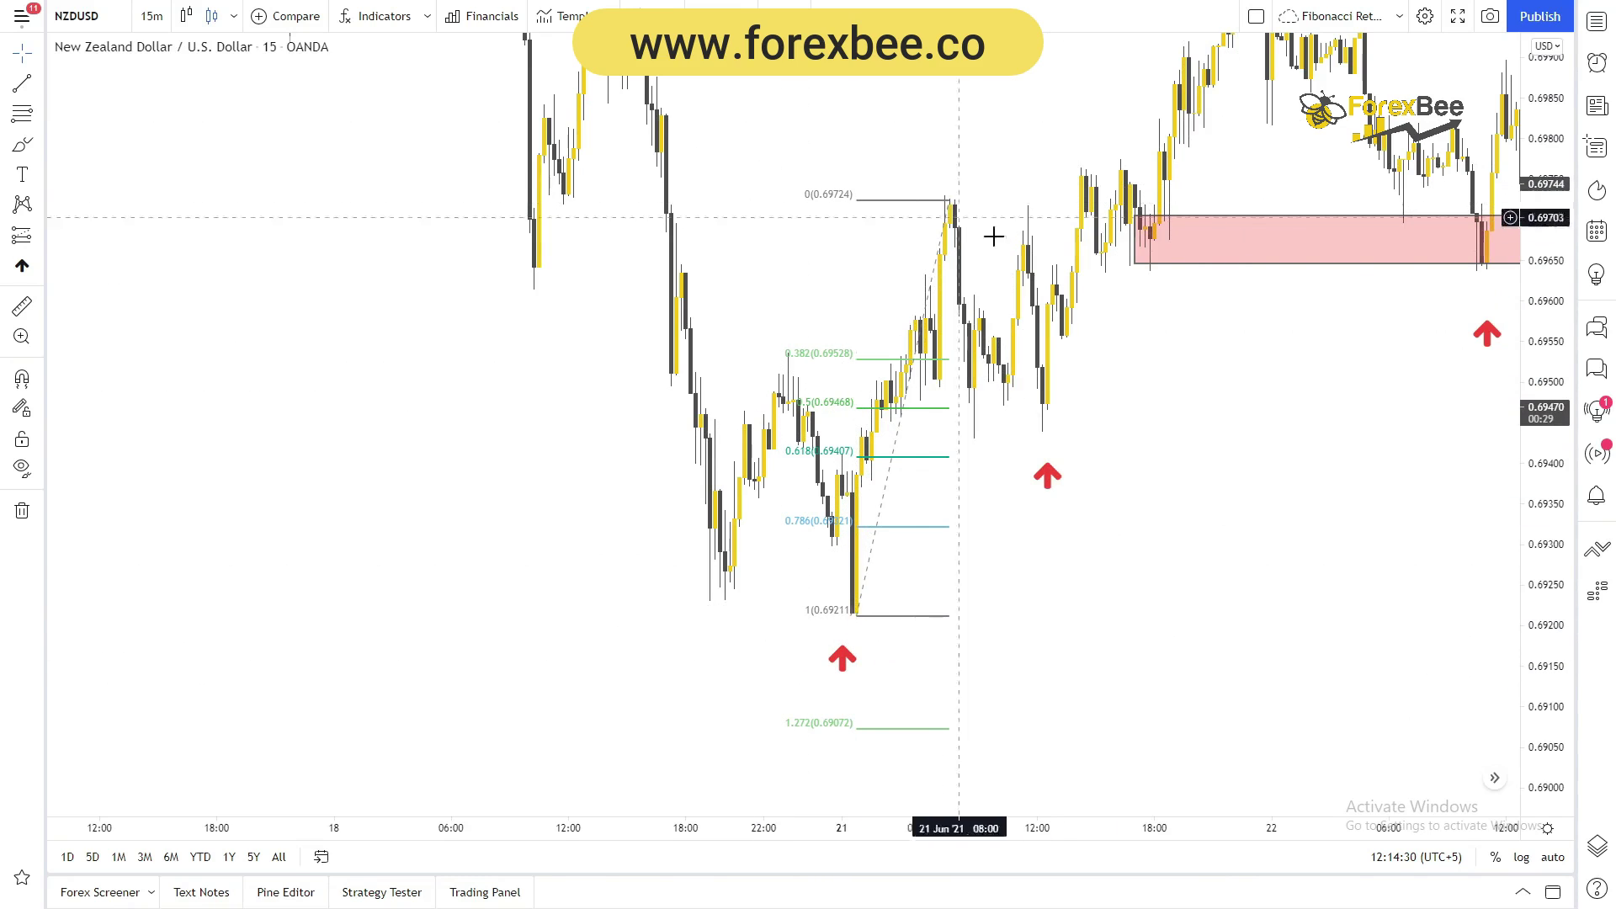
{"action": "left_click_drag", "start_coordinate": [1257, 341], "coordinate": [867, 610]}
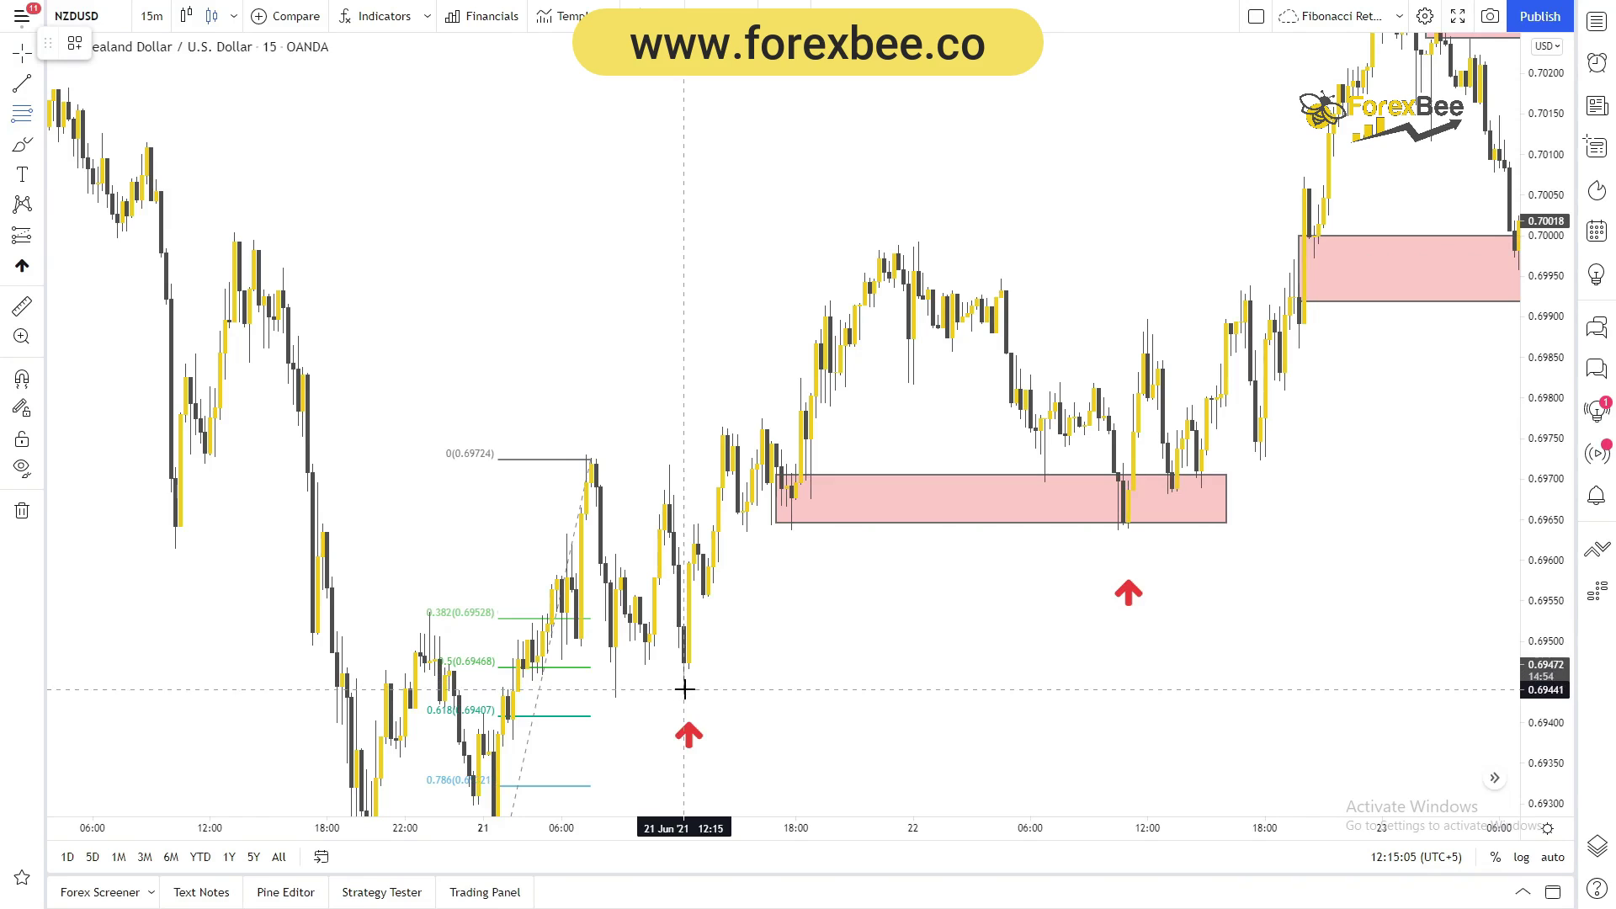
Draw a retracement from 0.69441 to 0.69983 with its golden zone over the pink demand box
{"action": "left_click", "coordinate": [683, 689]}
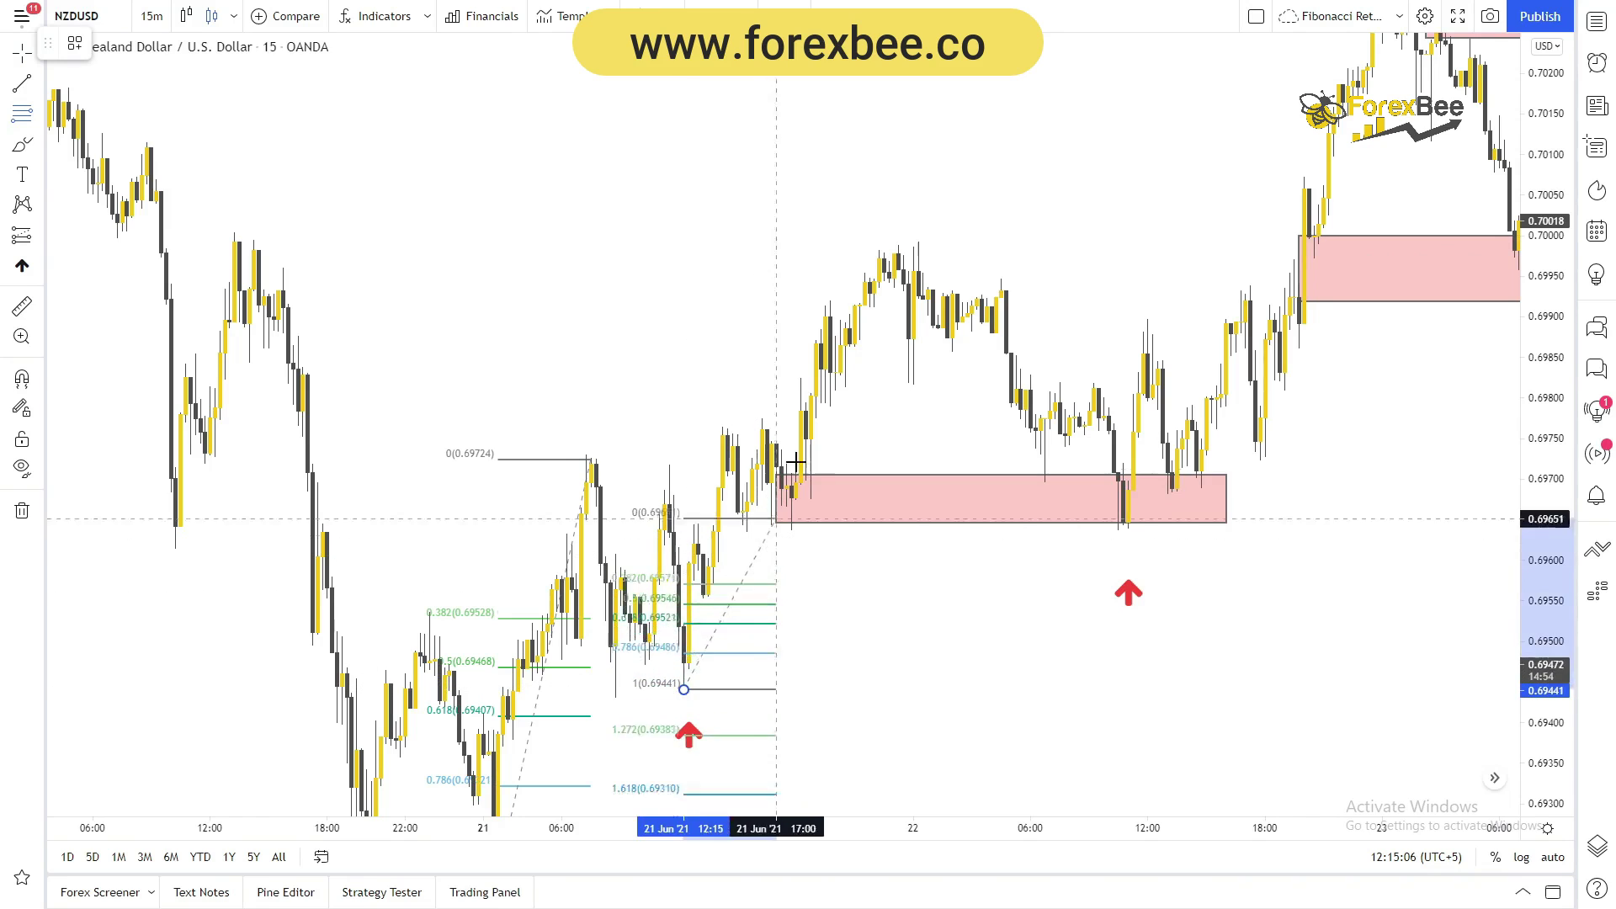
{"action": "left_click", "coordinate": [903, 249]}
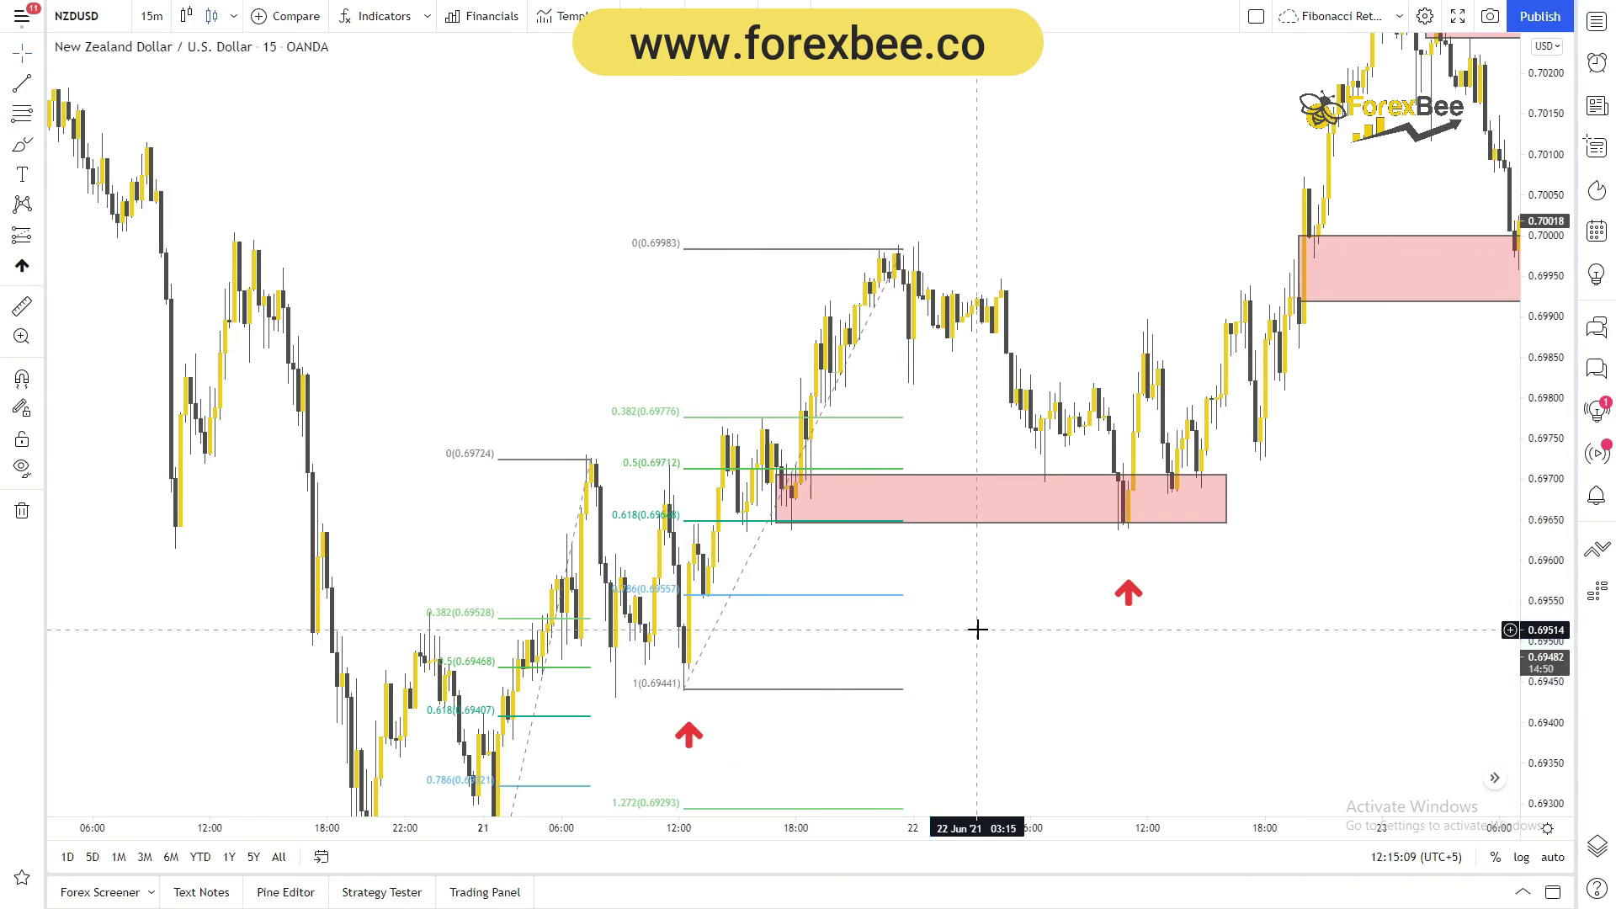
{"action": "left_click", "coordinate": [923, 474]}
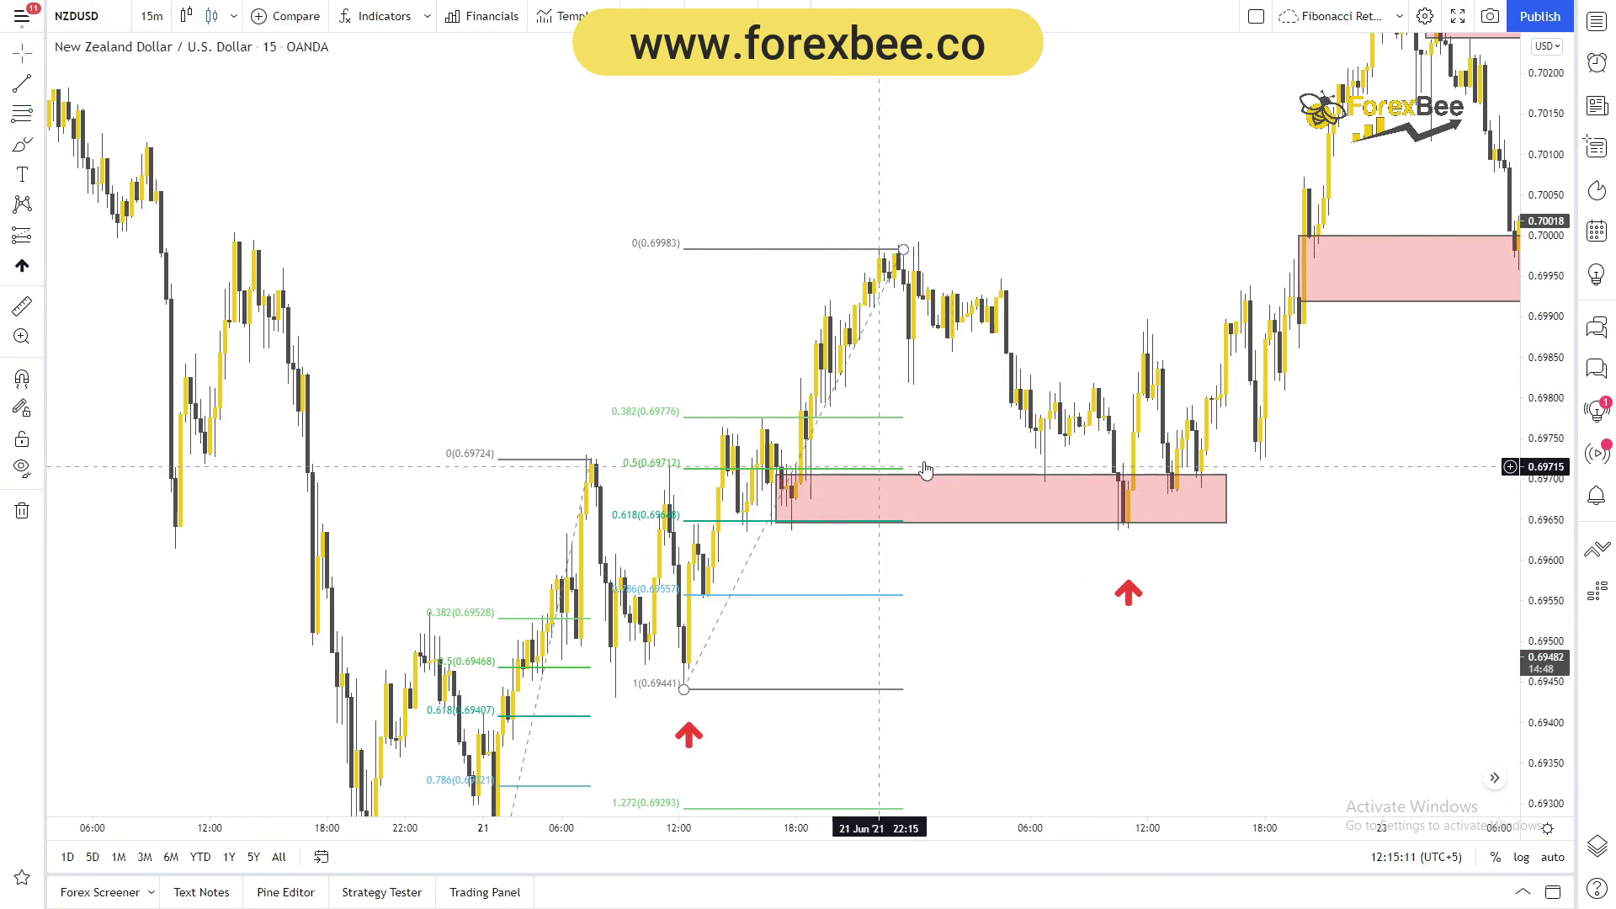
{"action": "key", "text": "Escape"}
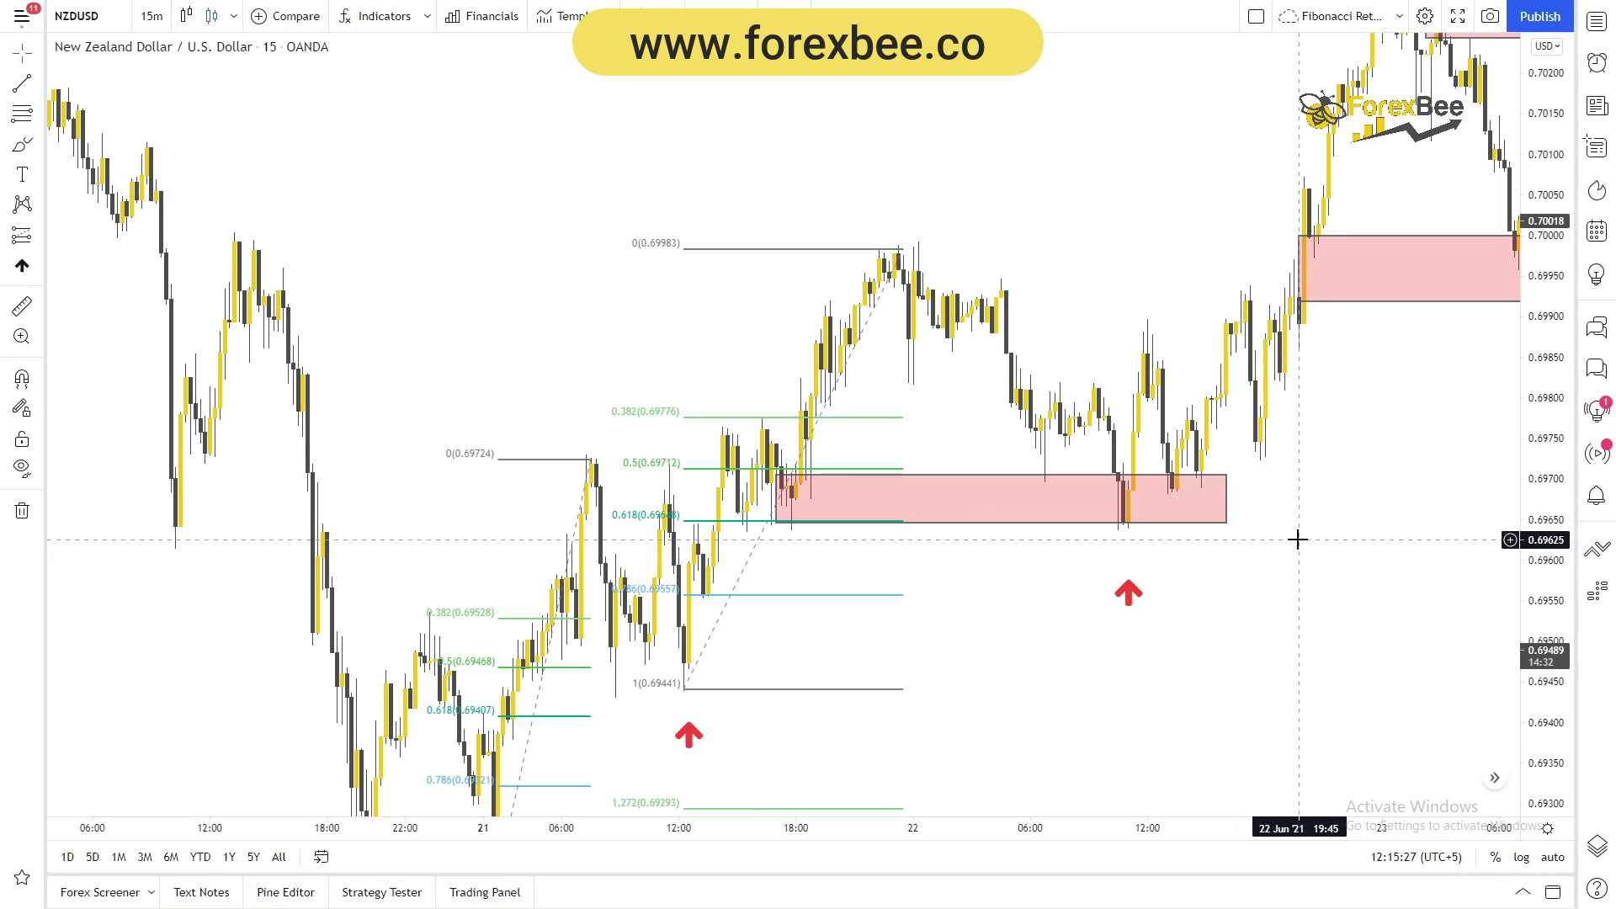
{"action": "left_click_drag", "start_coordinate": [1296, 519], "coordinate": [907, 686]}
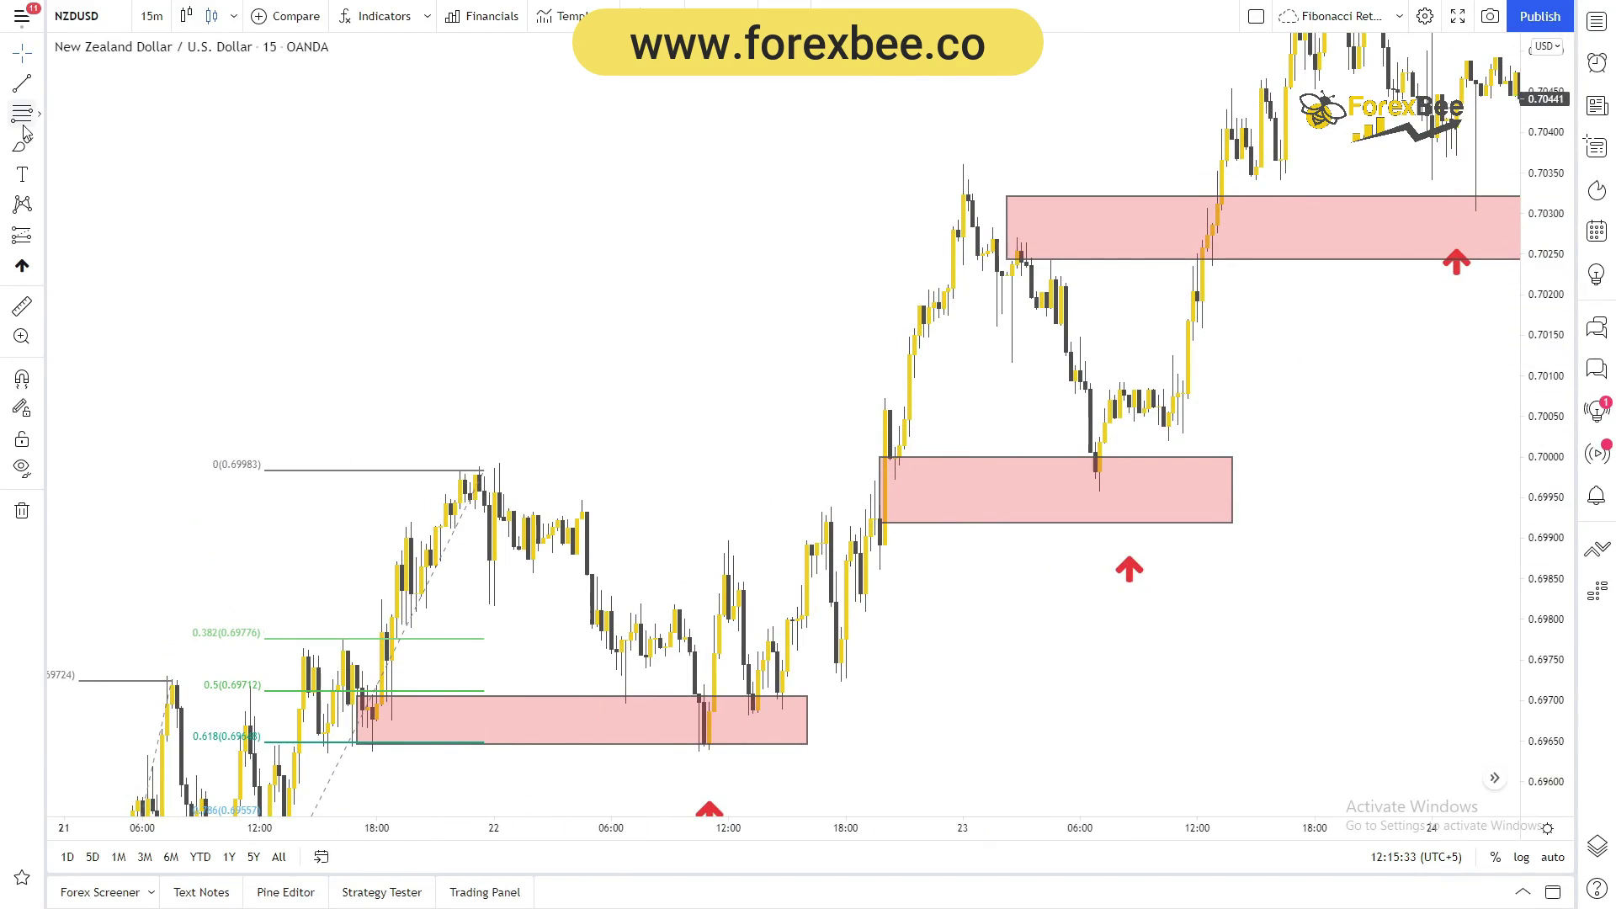
Draw a retracement from 0.69641 to 0.70360 (0.5 at 0.70001, 0.618 at 0.69916), then pan onward
{"action": "left_click", "coordinate": [705, 748]}
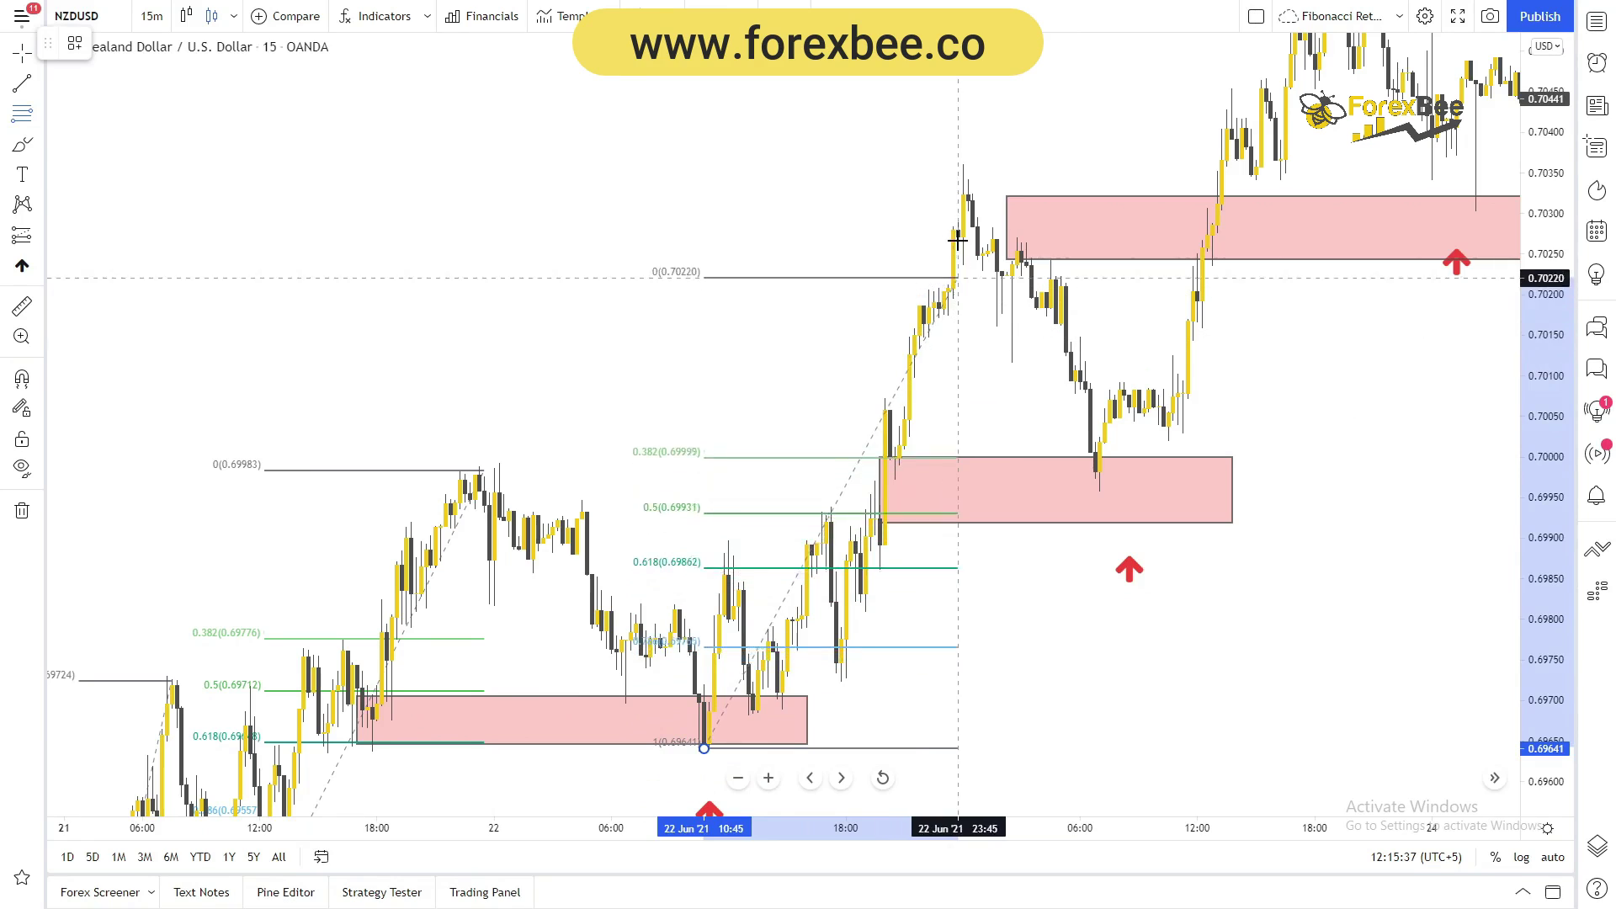
{"action": "left_click", "coordinate": [959, 164]}
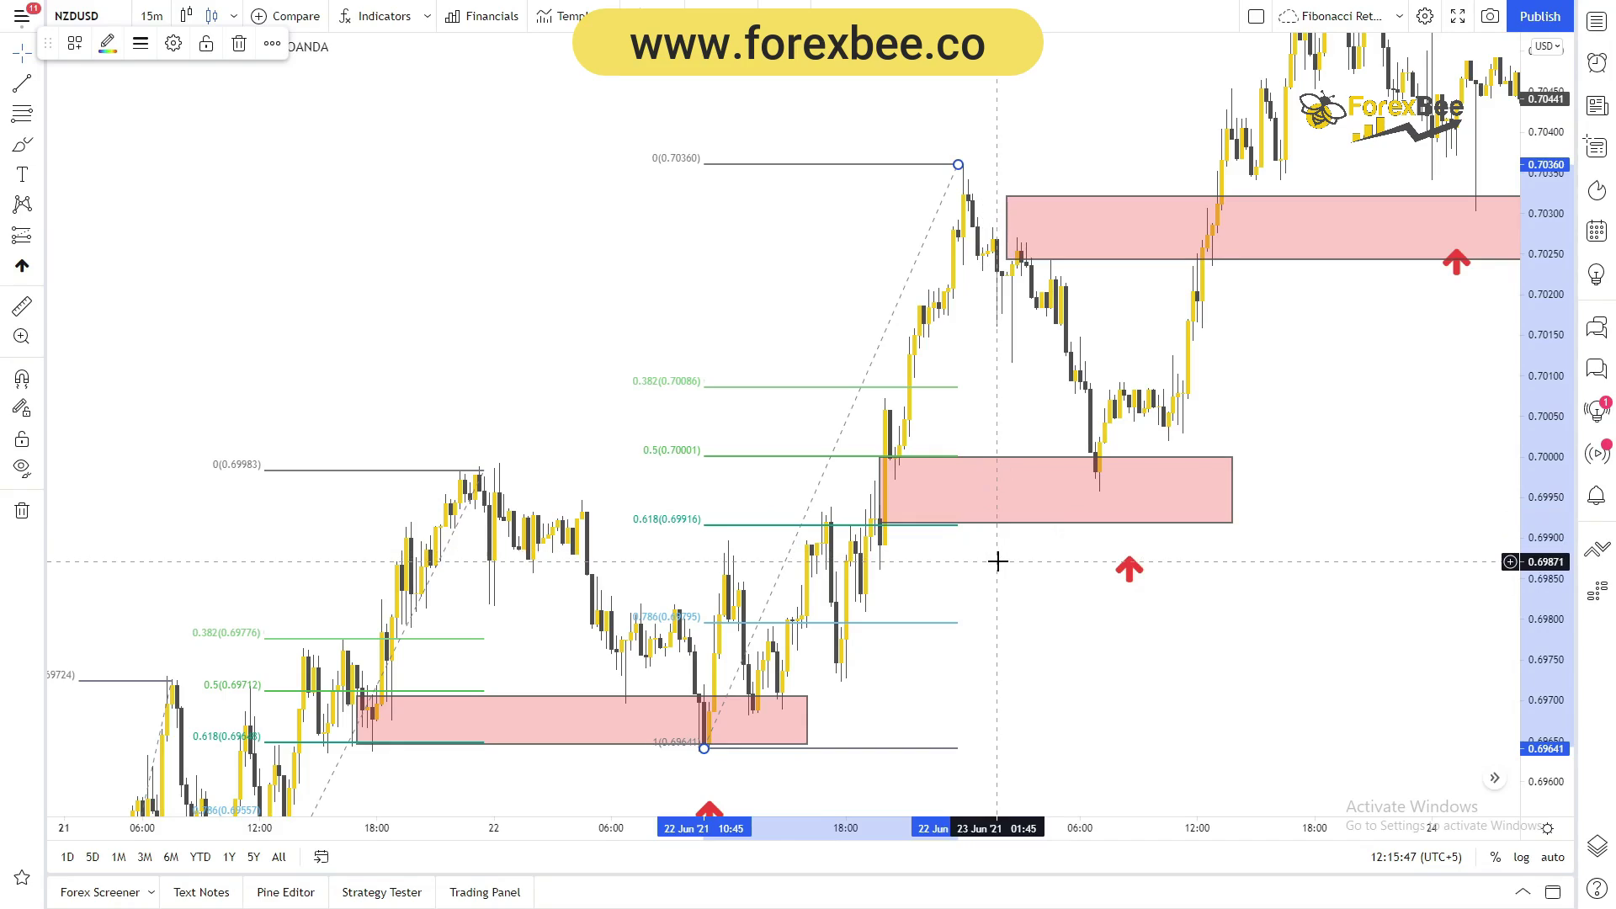
{"action": "left_click_drag", "start_coordinate": [559, 566], "coordinate": [785, 461]}
{"action": "left_click_drag", "start_coordinate": [569, 681], "coordinate": [501, 694]}
{"action": "left_click_drag", "start_coordinate": [1170, 472], "coordinate": [816, 800]}
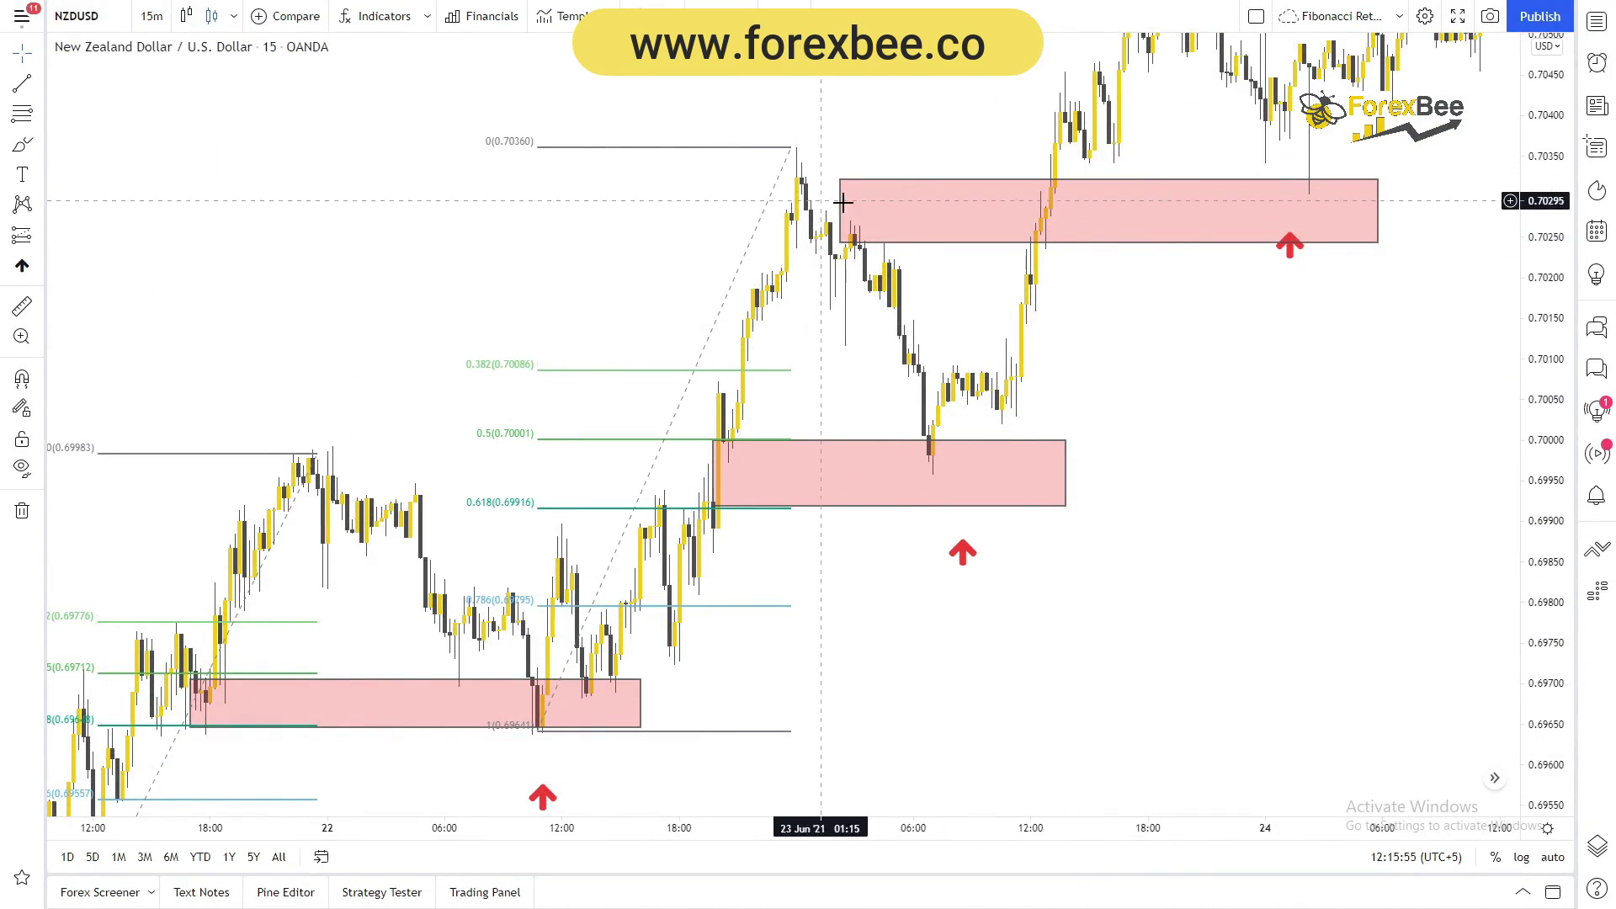
{"action": "left_click_drag", "start_coordinate": [1254, 425], "coordinate": [800, 561]}
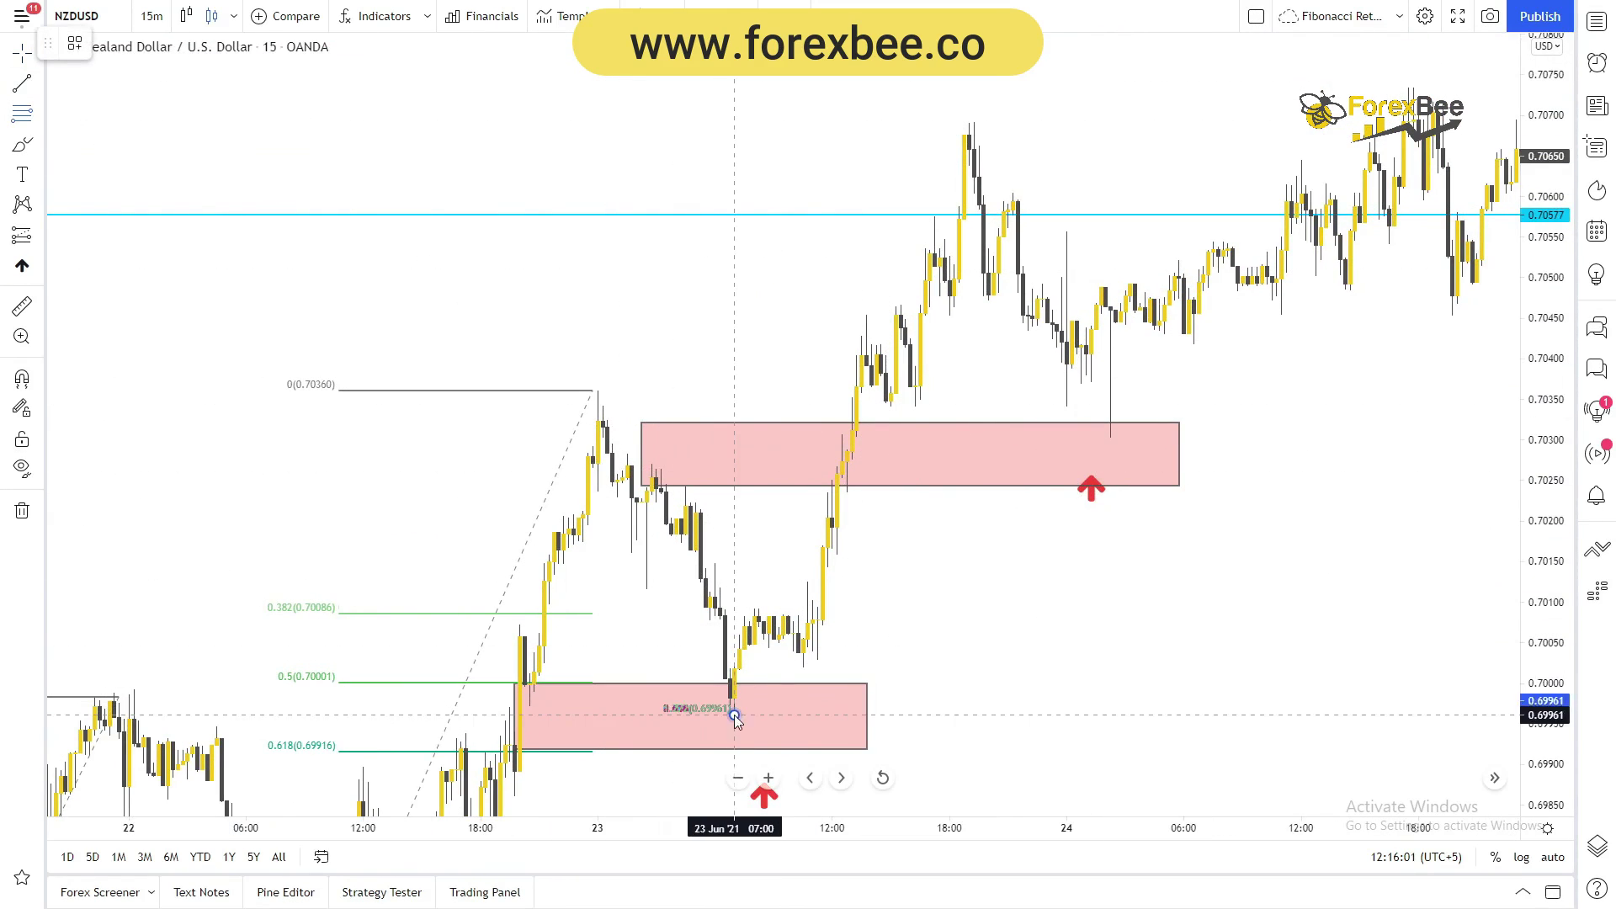
Top the retracement at 0.70687 above the 0.69961 low and pan to check it against the upper demand box
{"action": "left_click", "coordinate": [968, 126]}
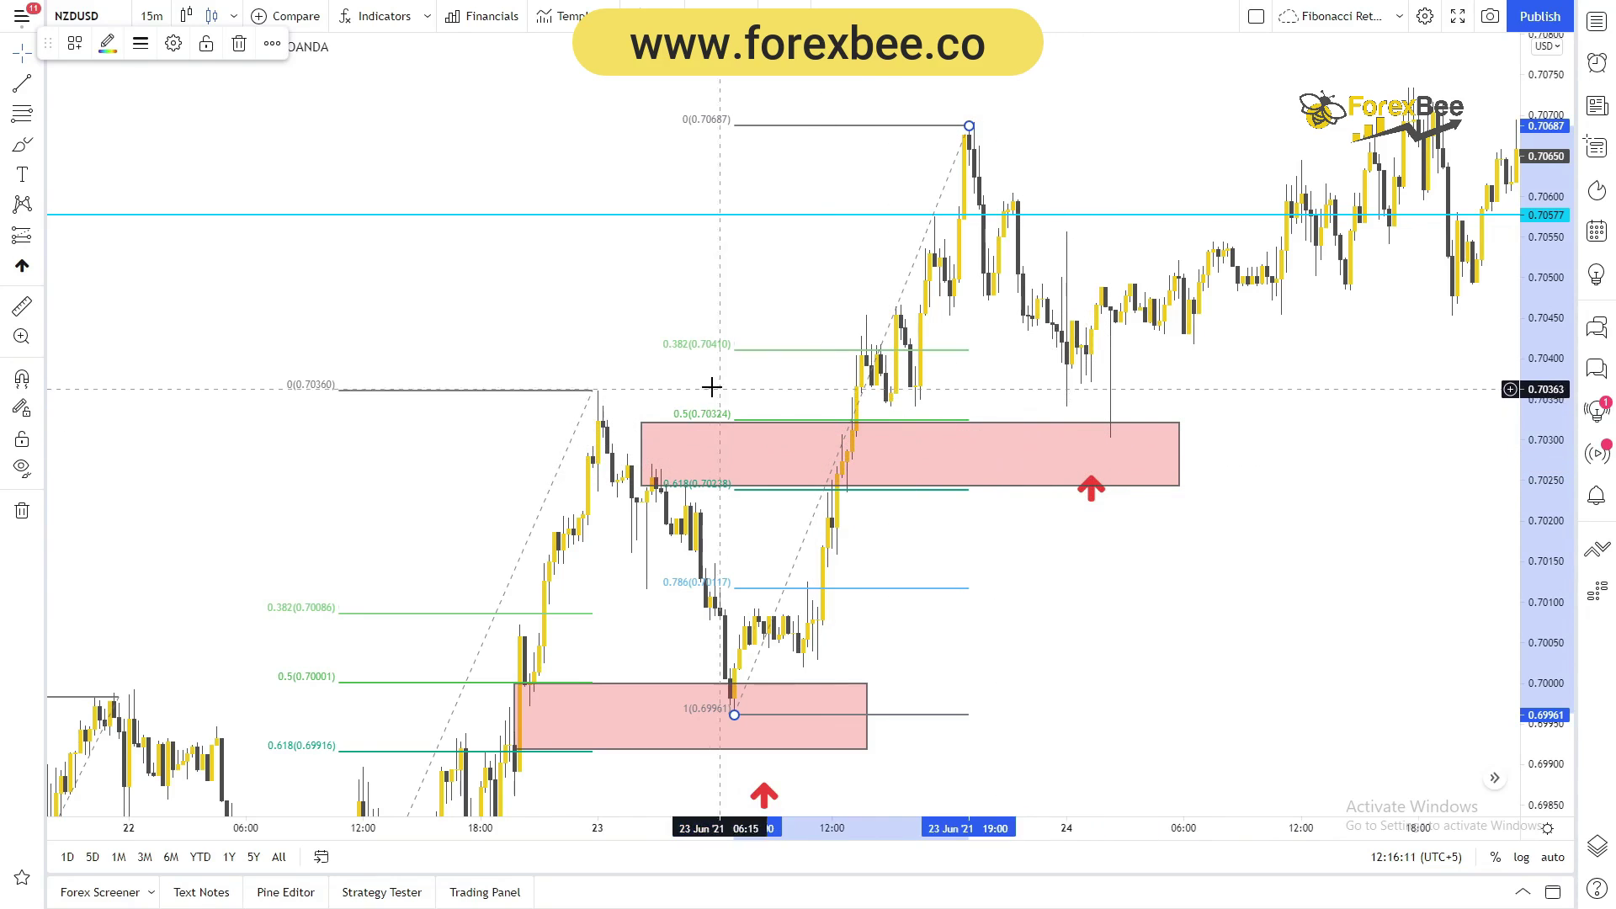
{"action": "left_click_drag", "start_coordinate": [692, 300], "coordinate": [973, 201]}
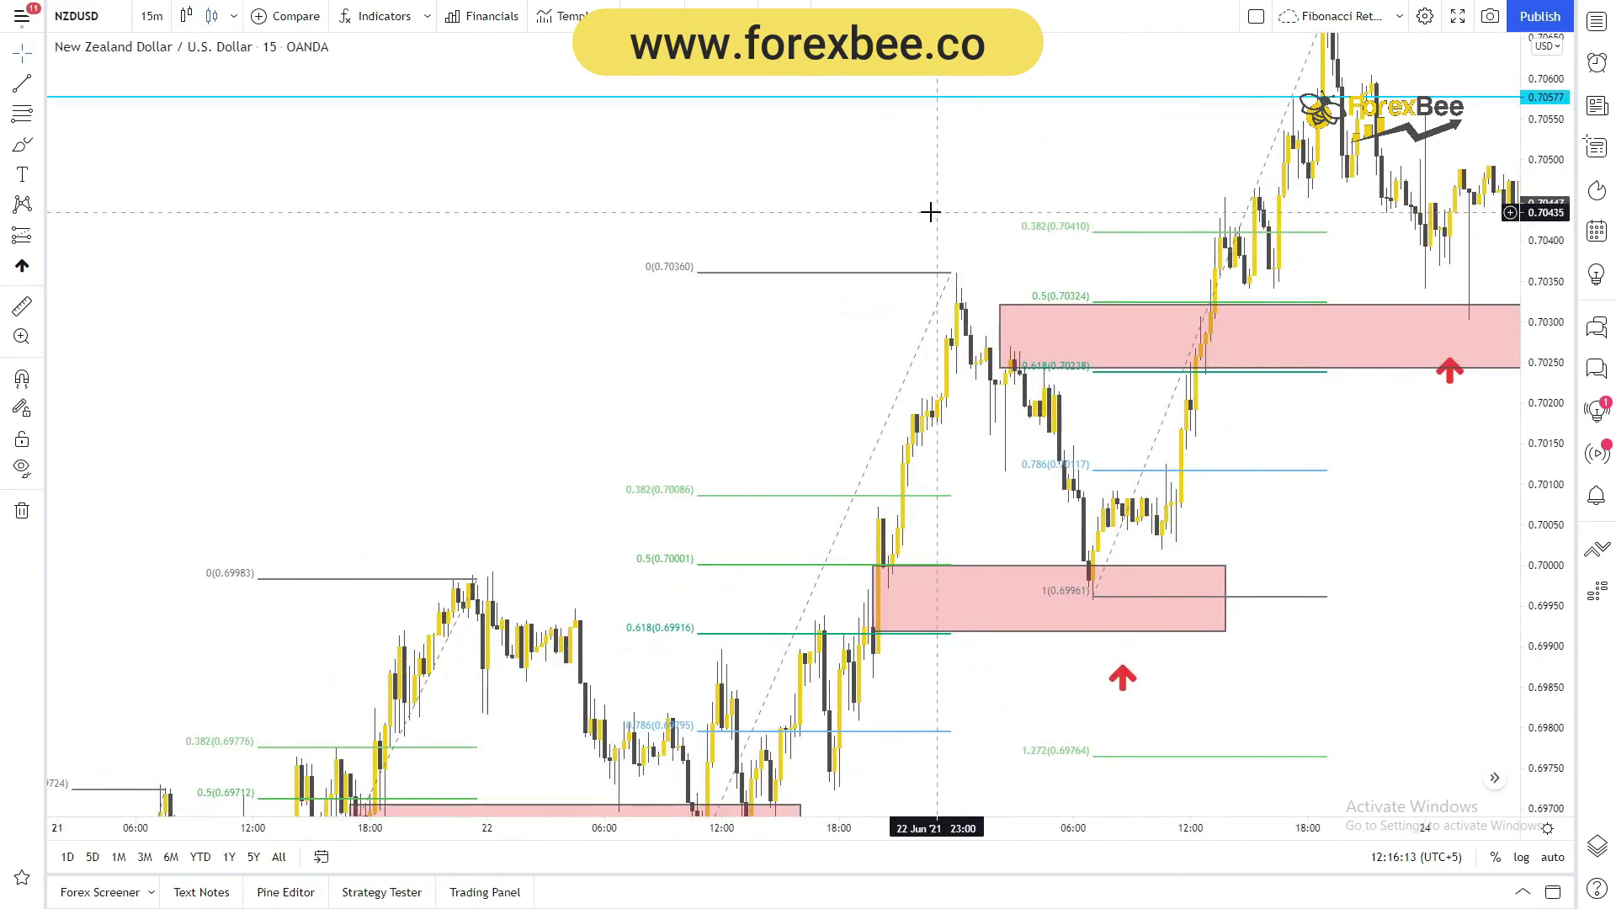
{"action": "left_click_drag", "start_coordinate": [1407, 461], "coordinate": [943, 475]}
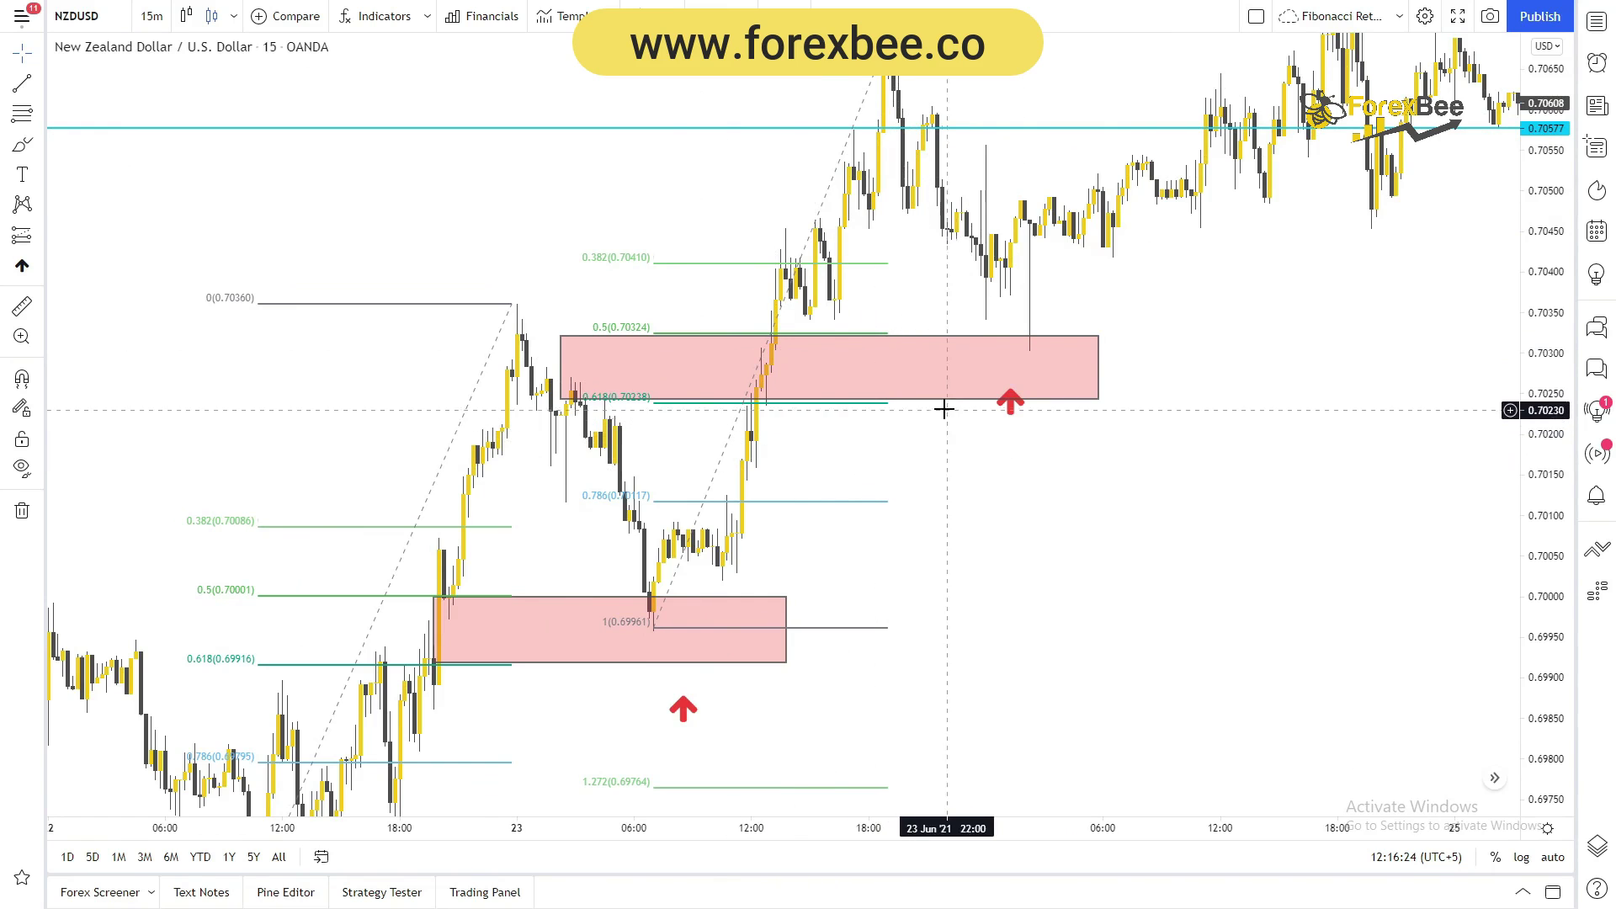
{"action": "scroll", "coordinate": [943, 410], "scroll_direction": "down", "scroll_amount": 3}
{"action": "scroll", "coordinate": [1310, 526], "scroll_direction": "up", "scroll_amount": 1}
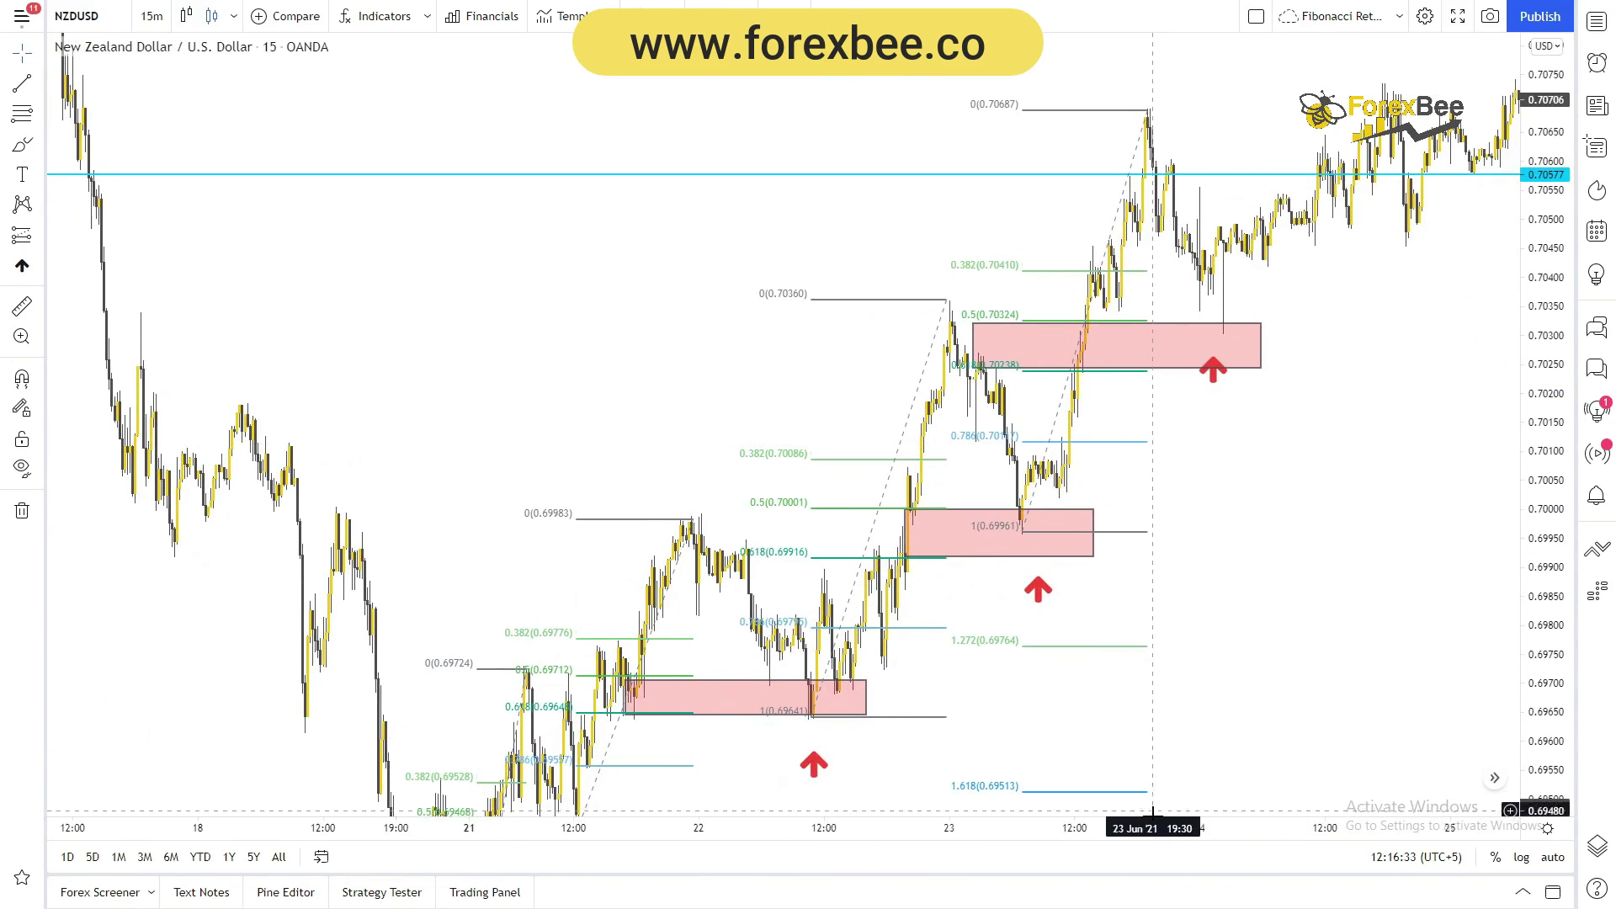
{"action": "left_click_drag", "start_coordinate": [1117, 831], "coordinate": [912, 775]}
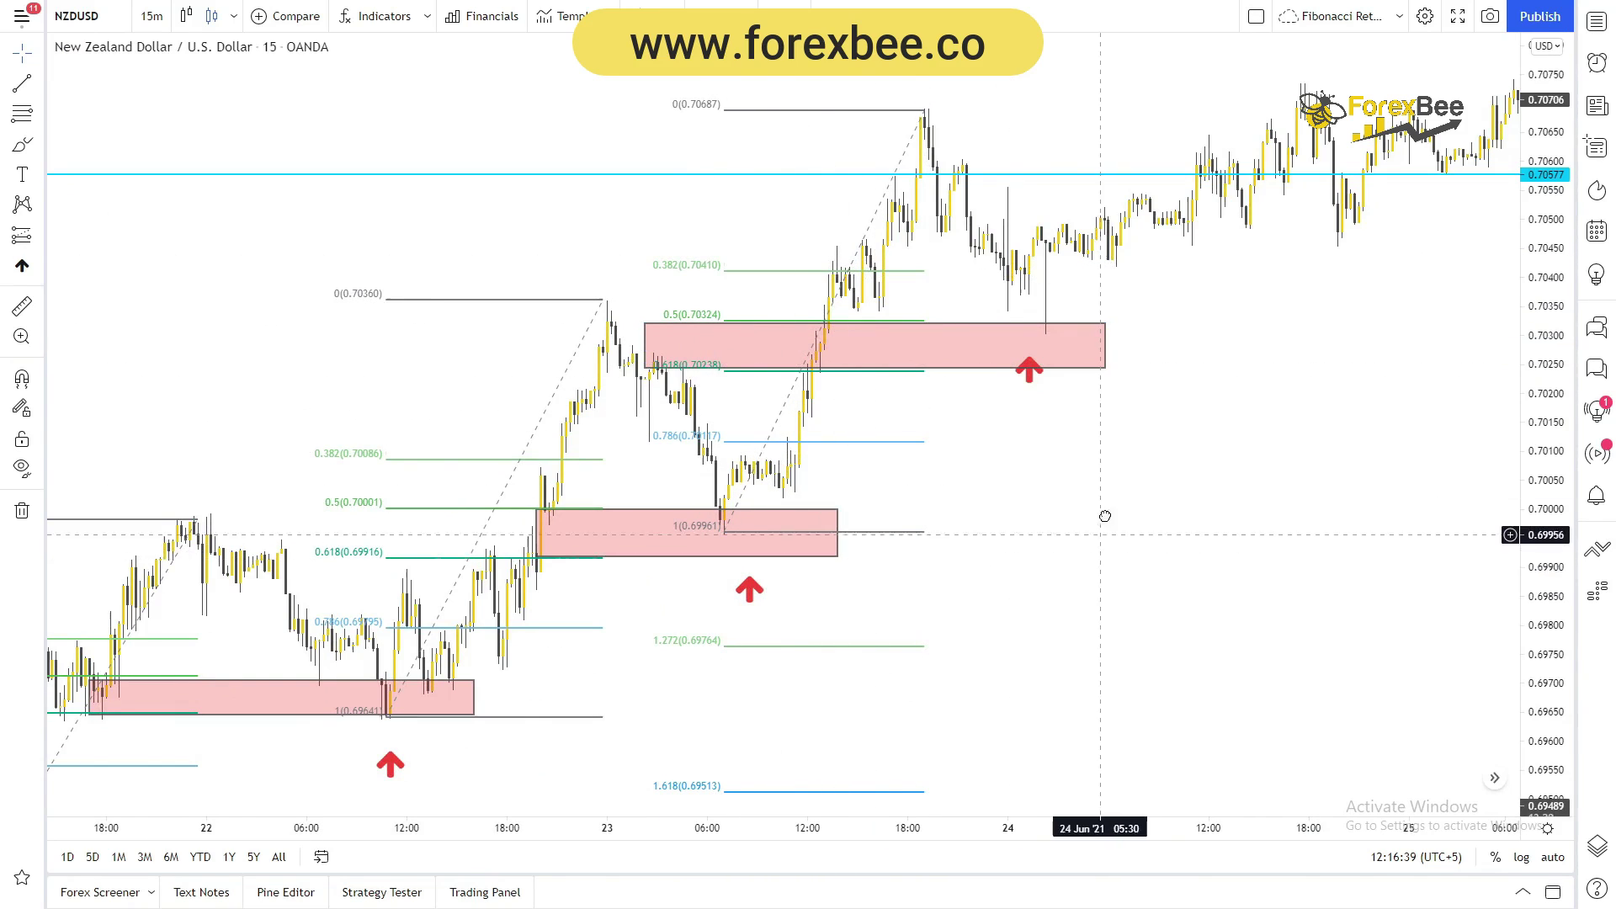
{"action": "left_click_drag", "start_coordinate": [1105, 516], "coordinate": [1050, 542]}
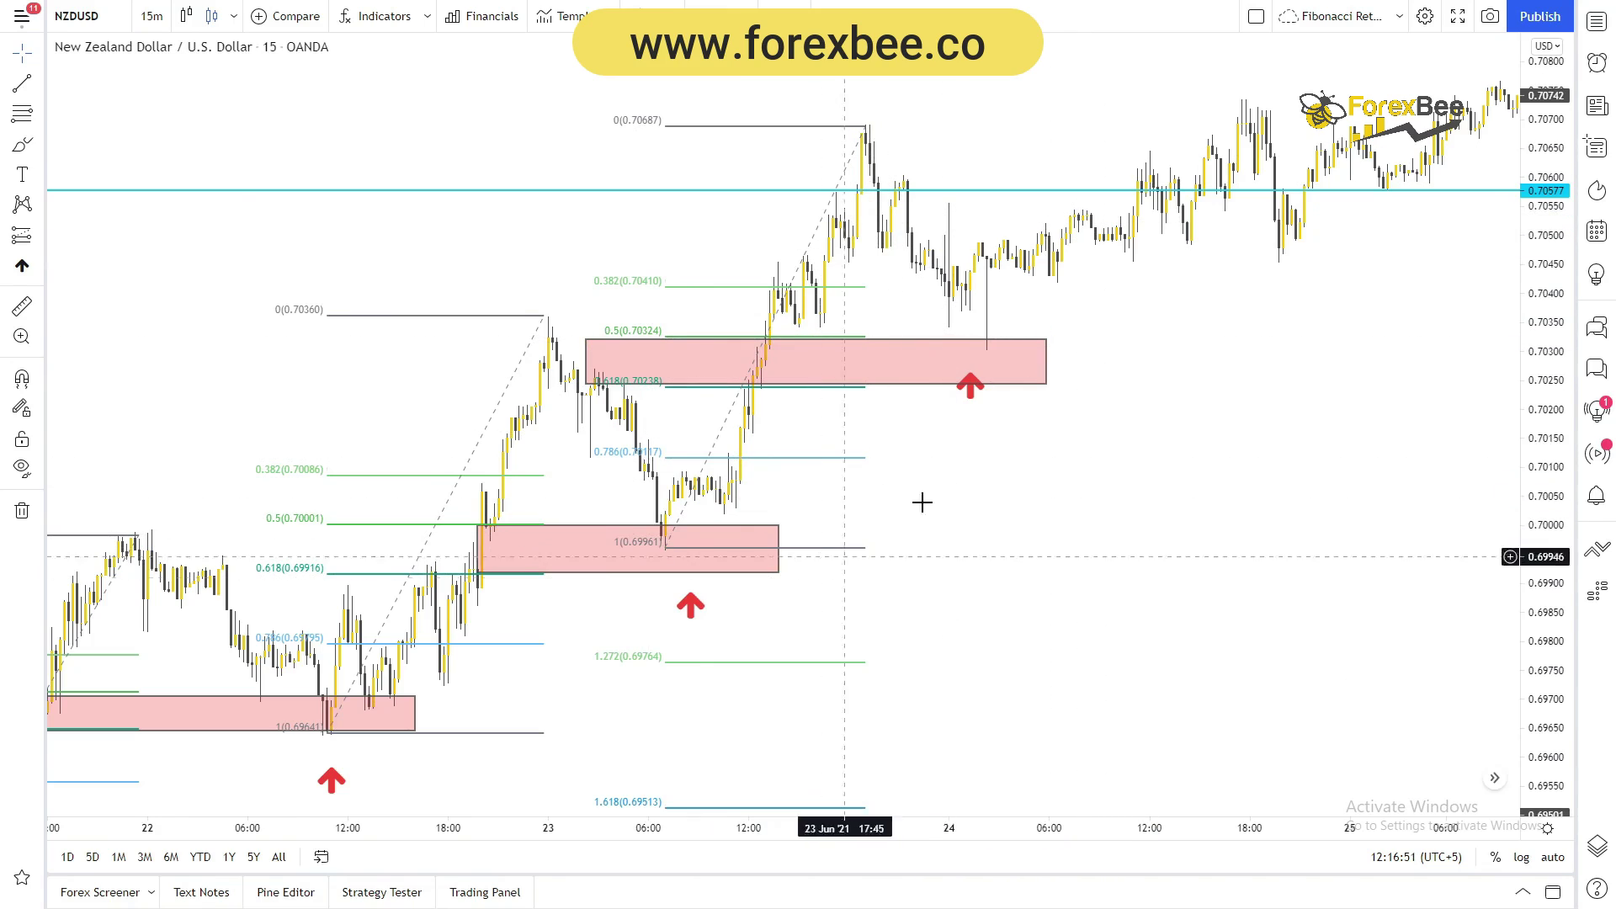
{"action": "left_click_drag", "start_coordinate": [936, 554], "coordinate": [1237, 169]}
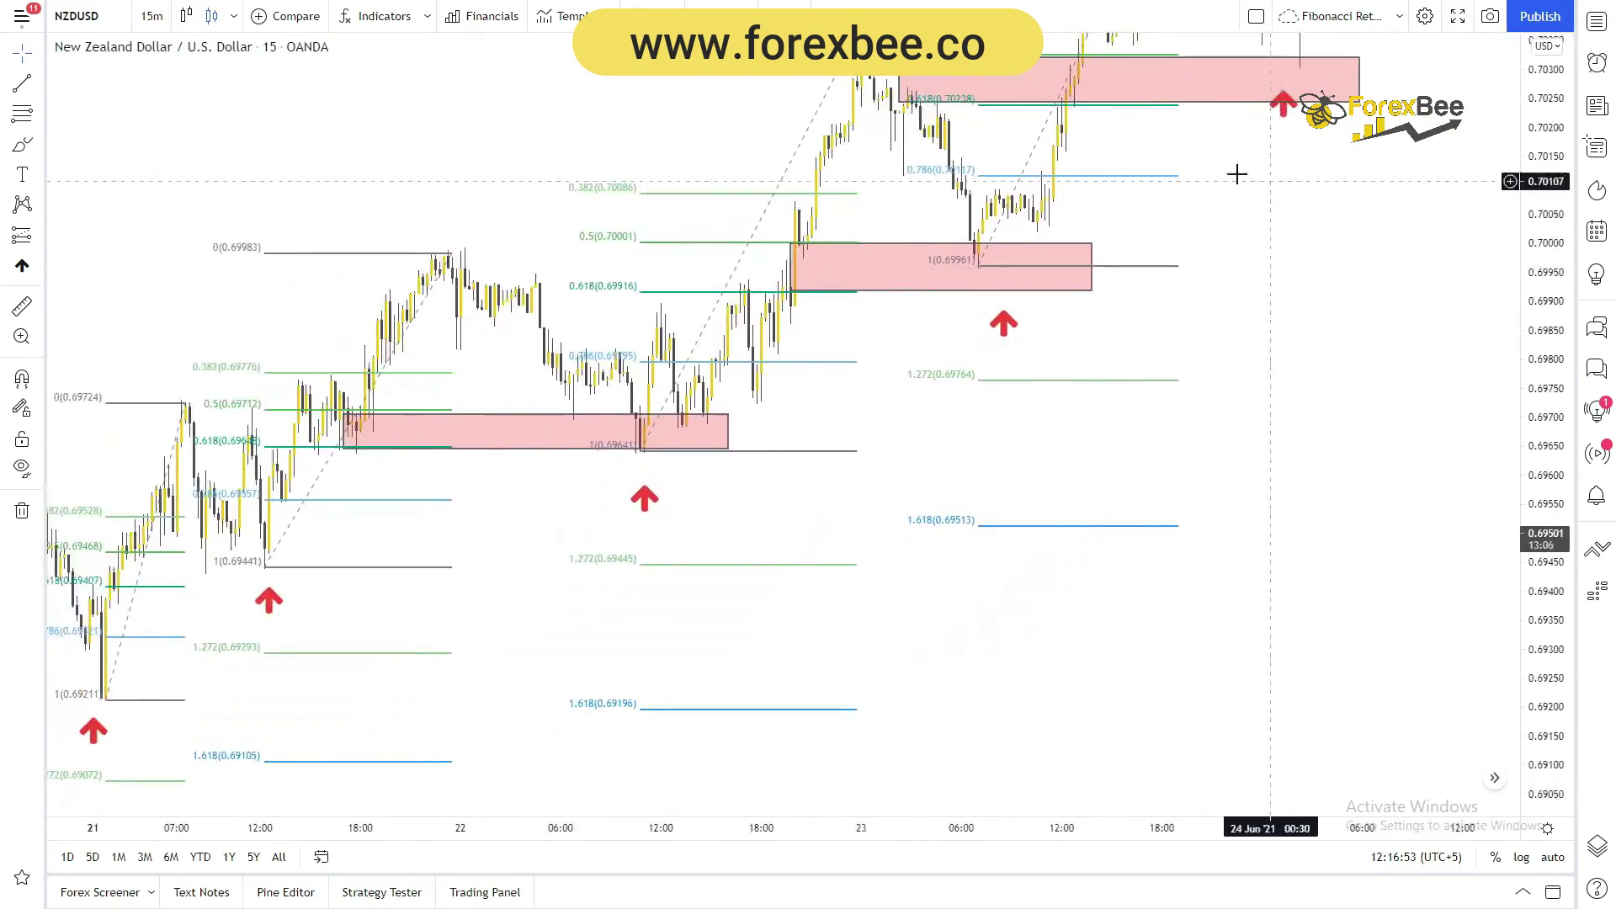
{"action": "left_click_drag", "start_coordinate": [745, 531], "coordinate": [1020, 386]}
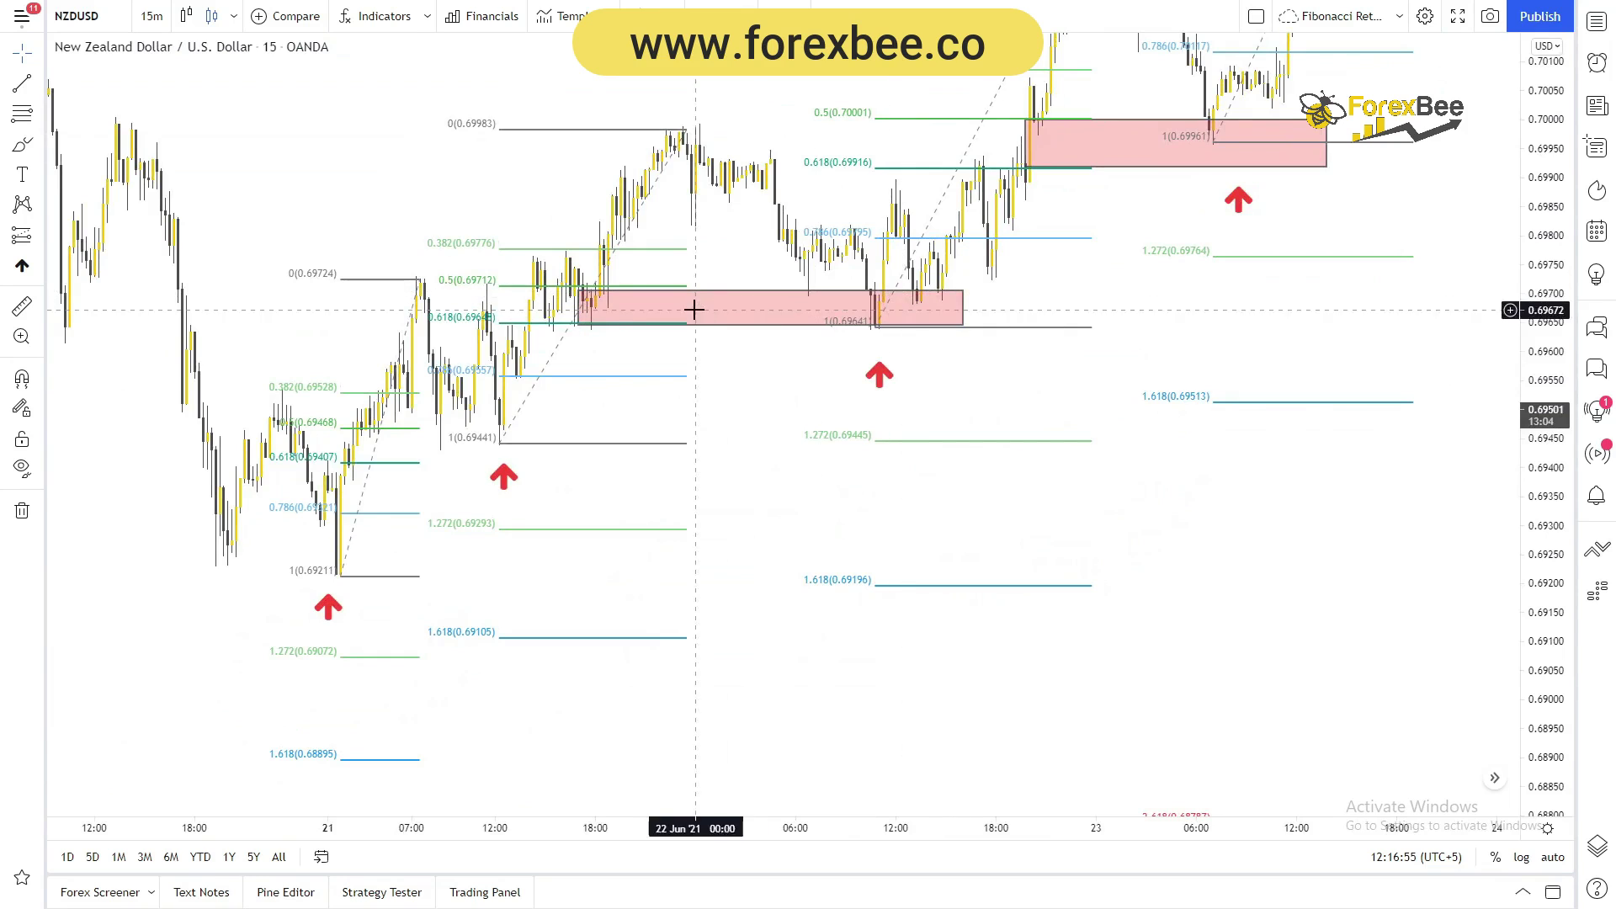